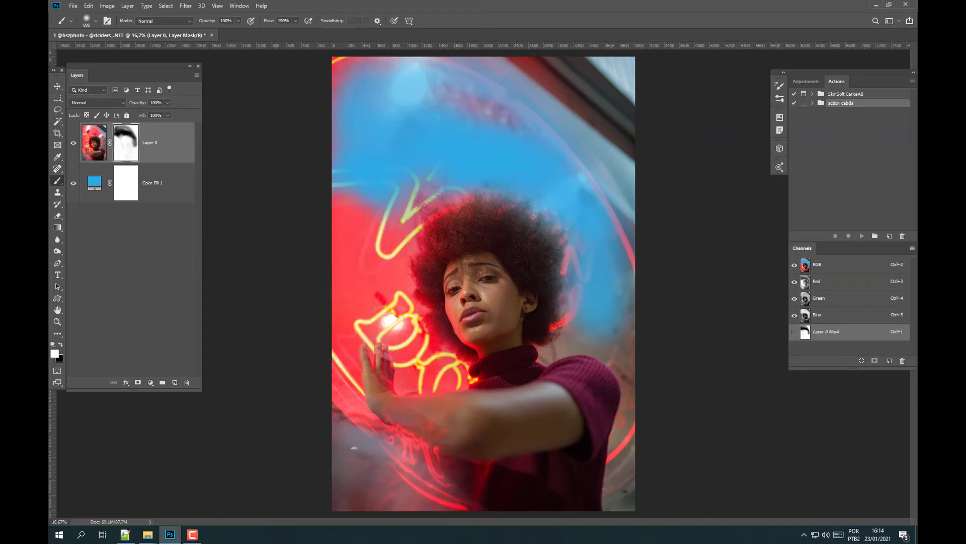
Step: Paint white, then black, into Layer 0's mask while viewing the mask on its own
left_click_drag(579, 171, 427, 76)
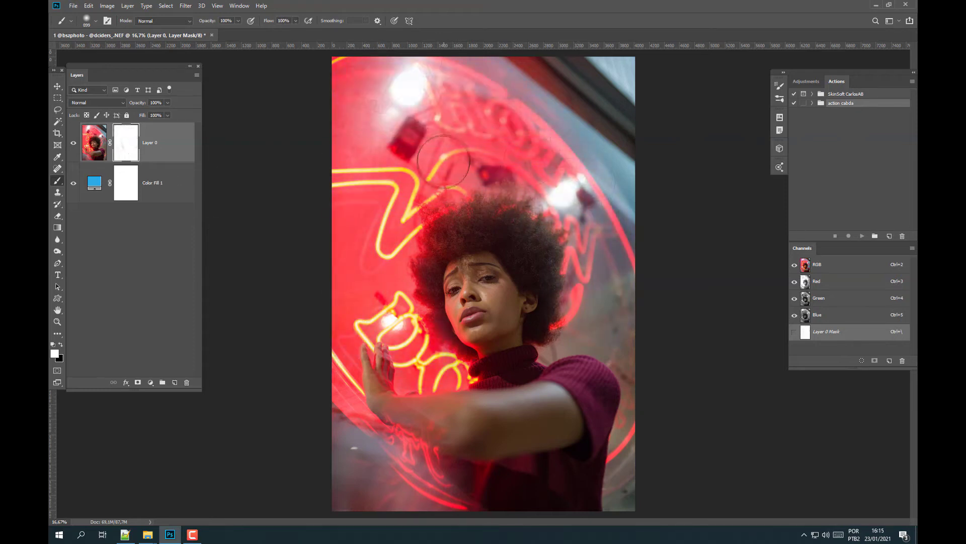
left_click(125, 142, "alt")
key("x")
mouse_move(507, 166)
left_mouse_down()
mouse_move(473, 221)
mouse_move(442, 162)
mouse_move(554, 212)
mouse_move(433, 149)
left_mouse_up()
left_click(126, 143, "alt")
key("x")
Step: Draw an elliptical selection around the woman's head and shift it to the upper left
right_click(57, 98)
left_click(90, 106)
left_click_drag(393, 185, 585, 370)
left_click_drag(493, 237, 437, 104)
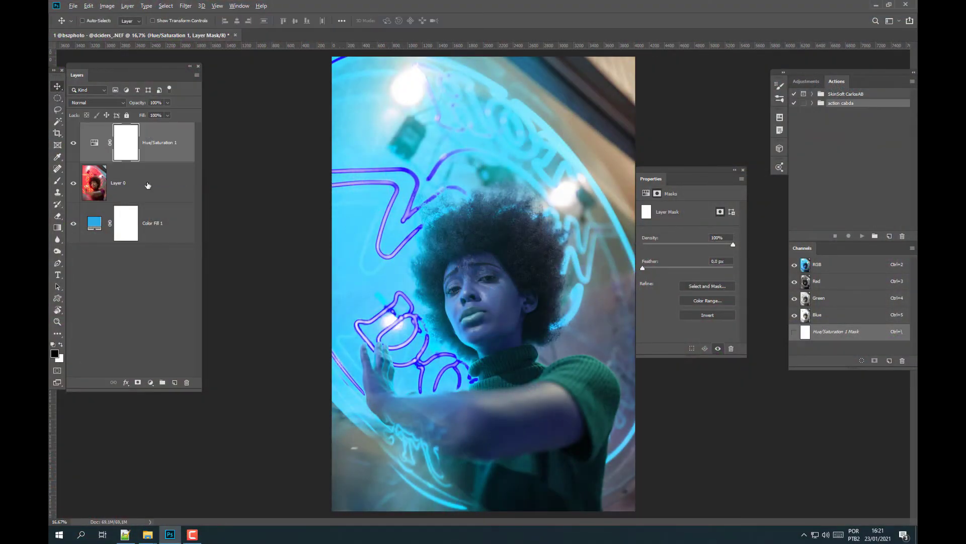
Step: Invert the Hue/Saturation mask and paint white to bring blue back around the woman
key("ctrl+i")
key("b")
key("x")
mouse_move(464, 219)
left_mouse_down()
mouse_move(504, 151)
mouse_move(383, 227)
left_mouse_up()
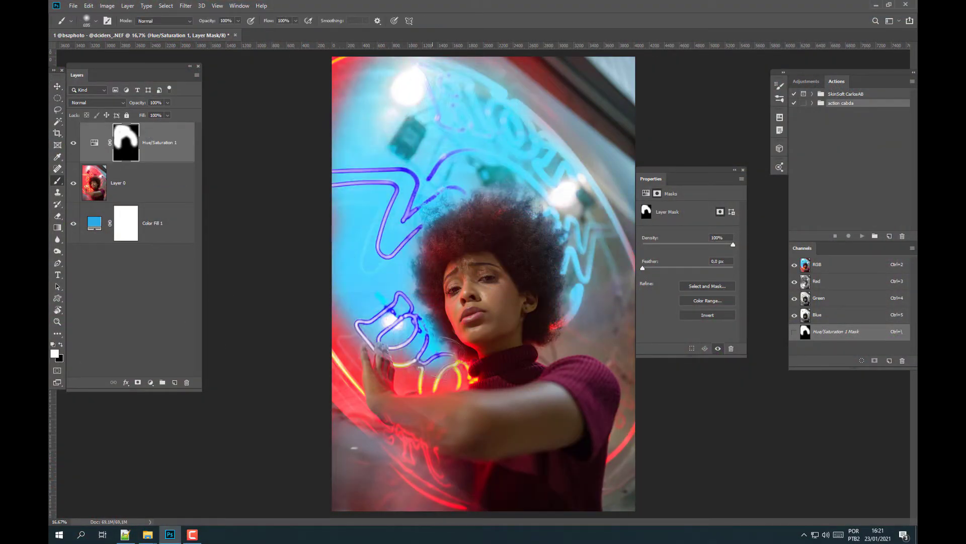
left_click_drag(382, 302, 428, 368)
left_click_drag(403, 453, 357, 171)
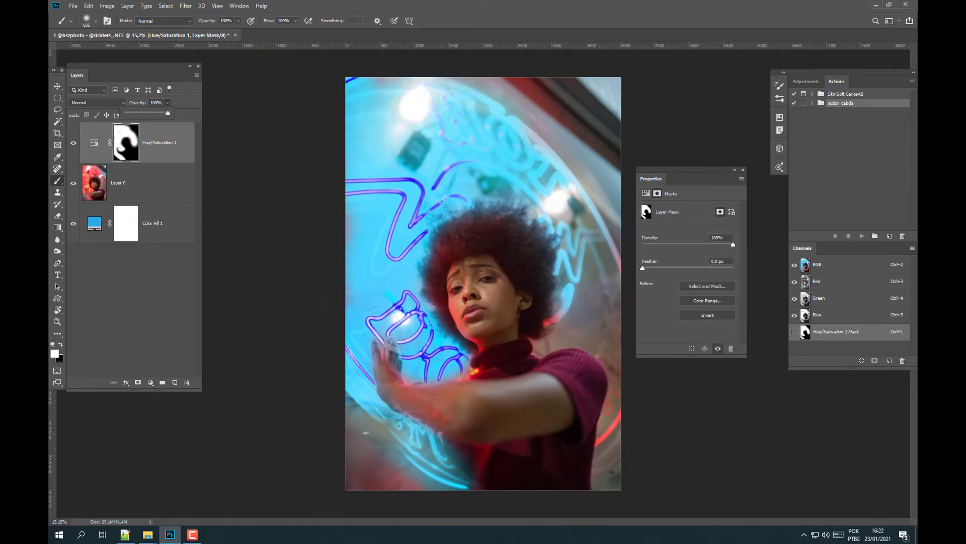
Step: Paint black with a large, low-flow brush to softly restore red on the left side
key("x")
mouse_move(403, 302)
left_mouse_down()
mouse_move(423, 333)
mouse_move(382, 443)
mouse_move(383, 241)
mouse_move(367, 145)
left_mouse_up()
key("shift+0")
key("shift+9")
mouse_move(428, 161)
left_mouse_down()
mouse_move(398, 380)
mouse_move(363, 171)
left_mouse_up()
key("x")
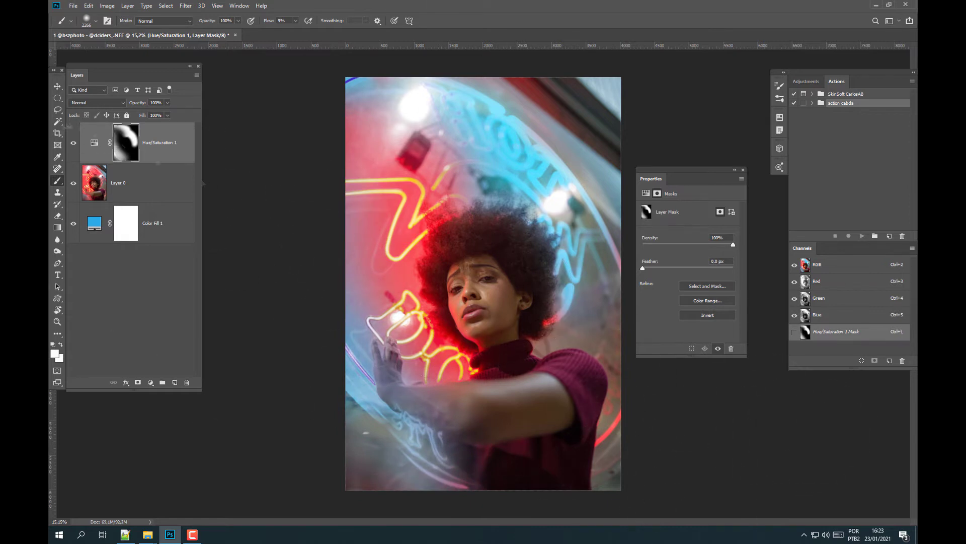
Step: Raise the Hue/Saturation mask's Feather in Properties to soften the red-blue blend
left_click(151, 183)
left_click(126, 142)
left_click_drag(642, 268, 674, 268)
left_click(128, 148, "alt")
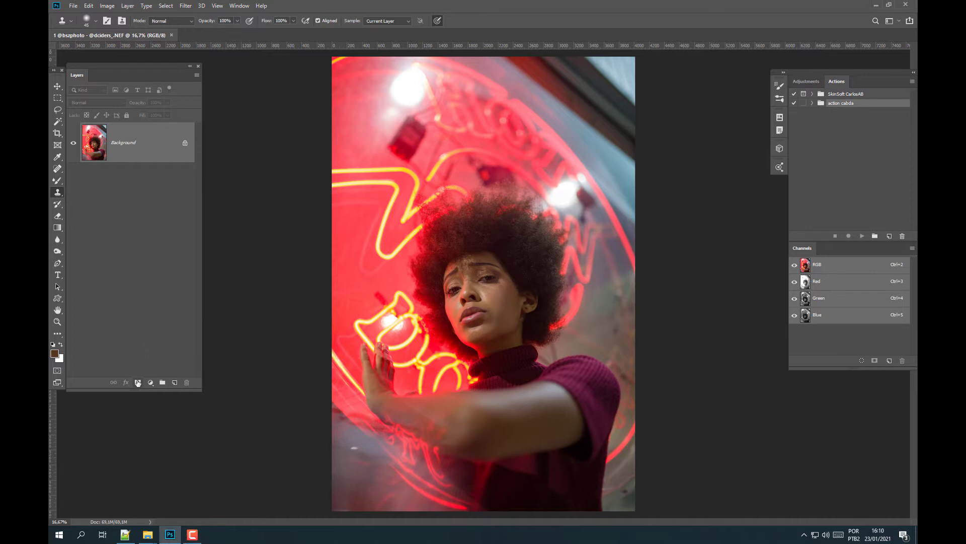
Step: Switch to the Move Tool on the original single-layer portrait
left_click(59, 88)
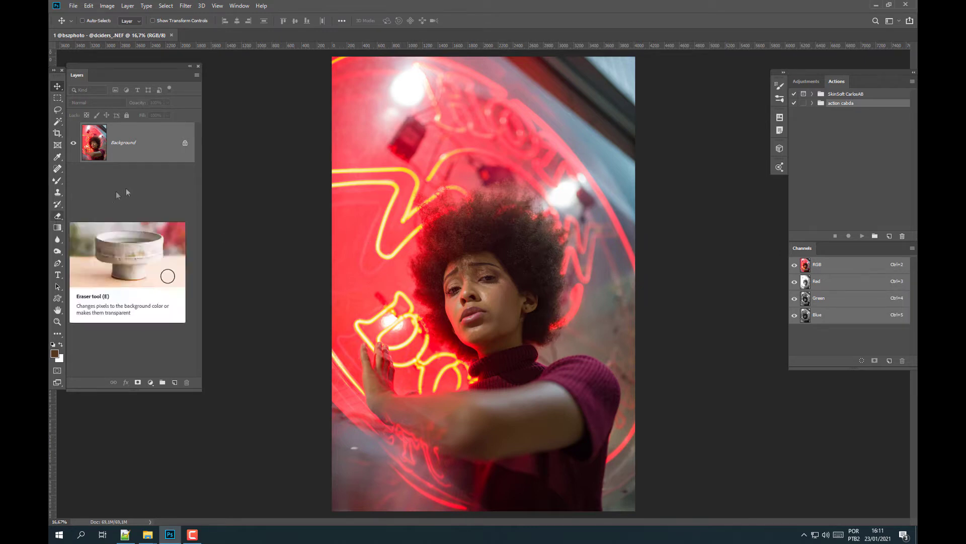
Step: Convert the locked Background into an ordinary layer named Layer 0
double_click(141, 154)
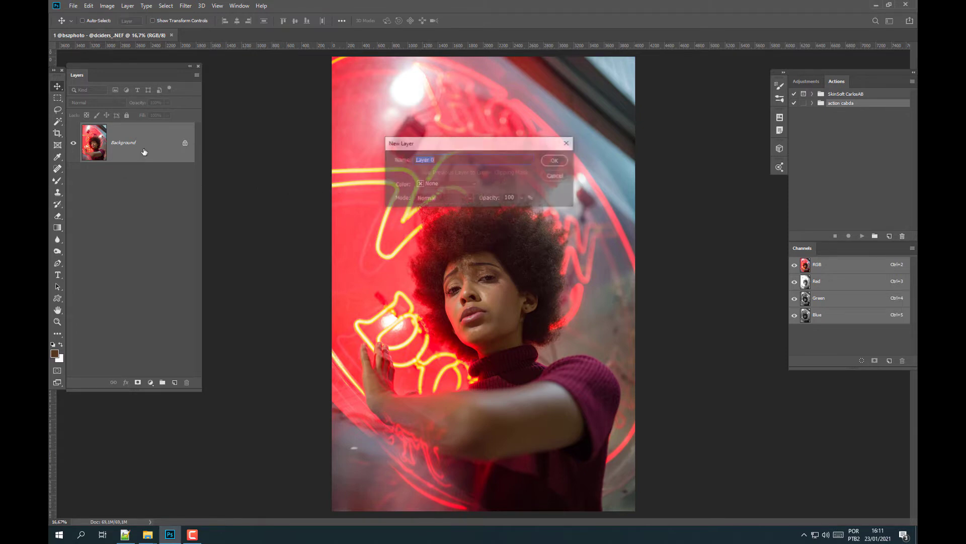
left_click(555, 160)
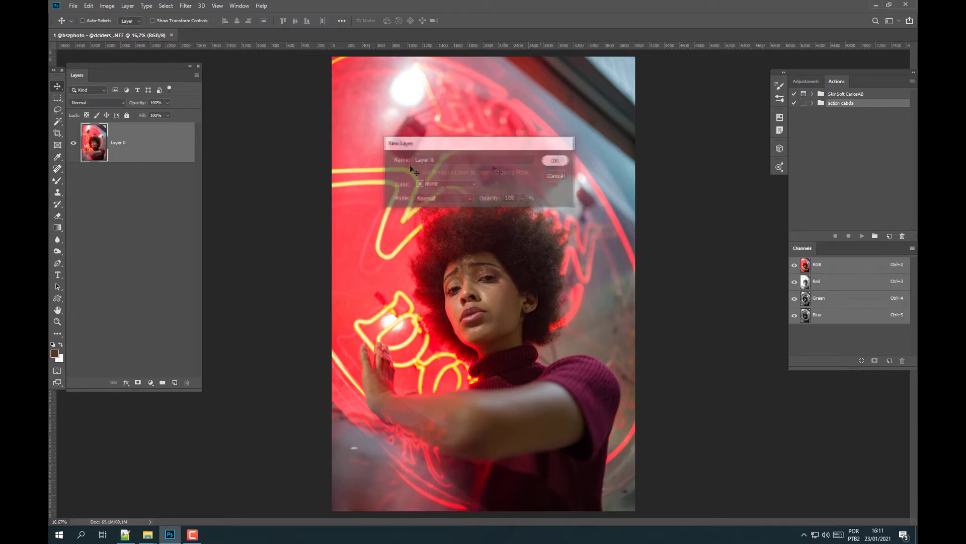
left_click(59, 216)
left_click_drag(418, 165, 430, 166)
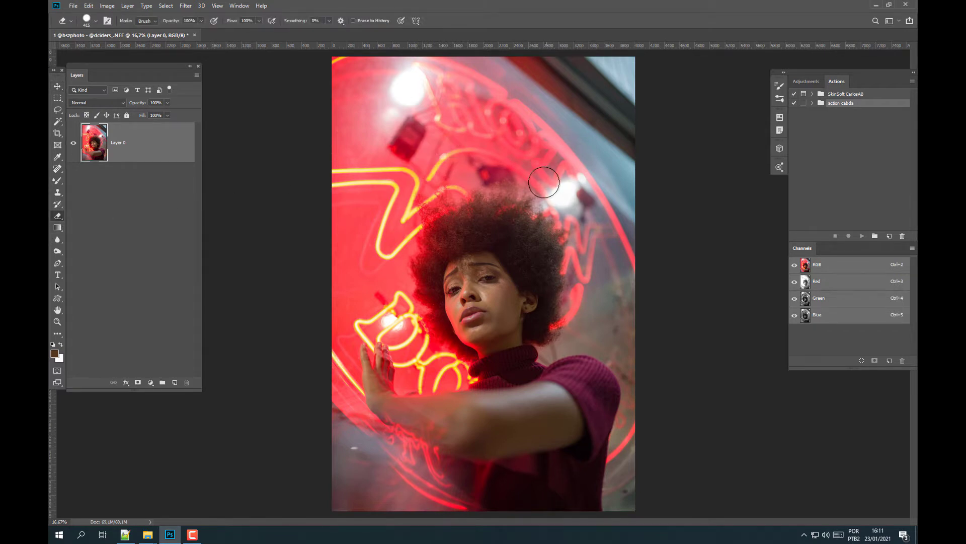
mouse_move(519, 173)
left_mouse_down()
mouse_move(546, 176)
mouse_move(567, 202)
mouse_move(532, 189)
left_mouse_up()
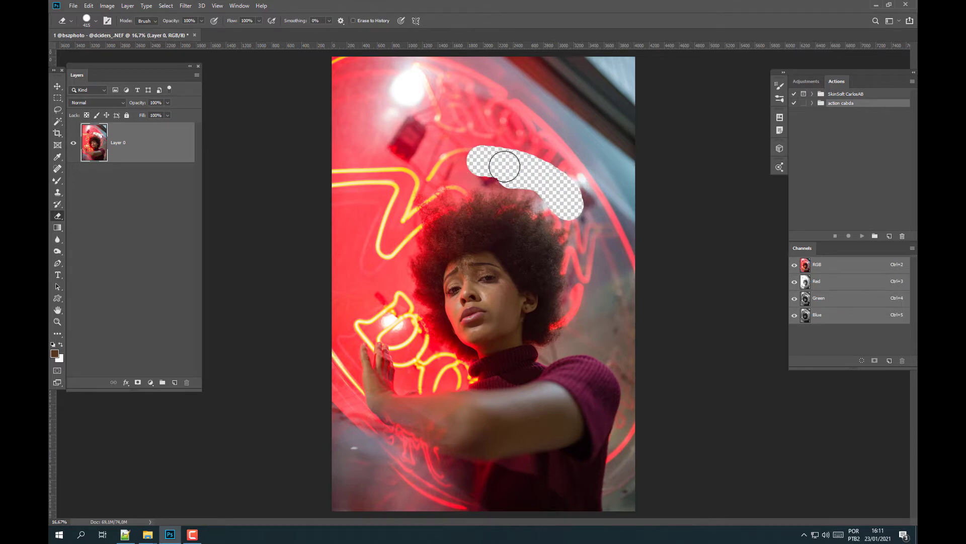
mouse_move(471, 168)
left_mouse_down()
mouse_move(433, 176)
mouse_move(488, 179)
mouse_move(423, 192)
mouse_move(436, 195)
mouse_move(395, 313)
mouse_move(409, 223)
mouse_move(518, 199)
mouse_move(584, 282)
mouse_move(583, 342)
left_mouse_up()
left_click_drag(601, 215, 539, 194)
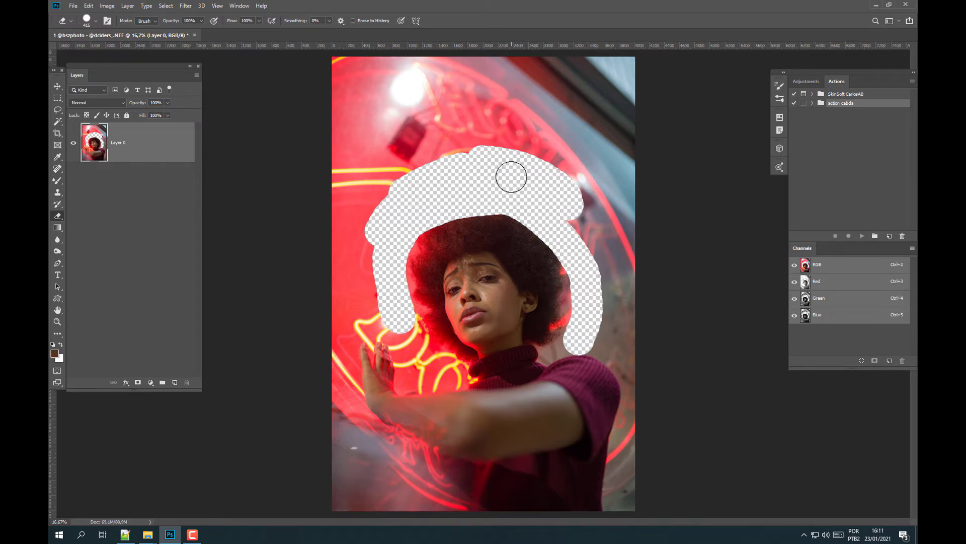
key("ctrl+z")
key("ctrl+z")
key("ctrl+z")
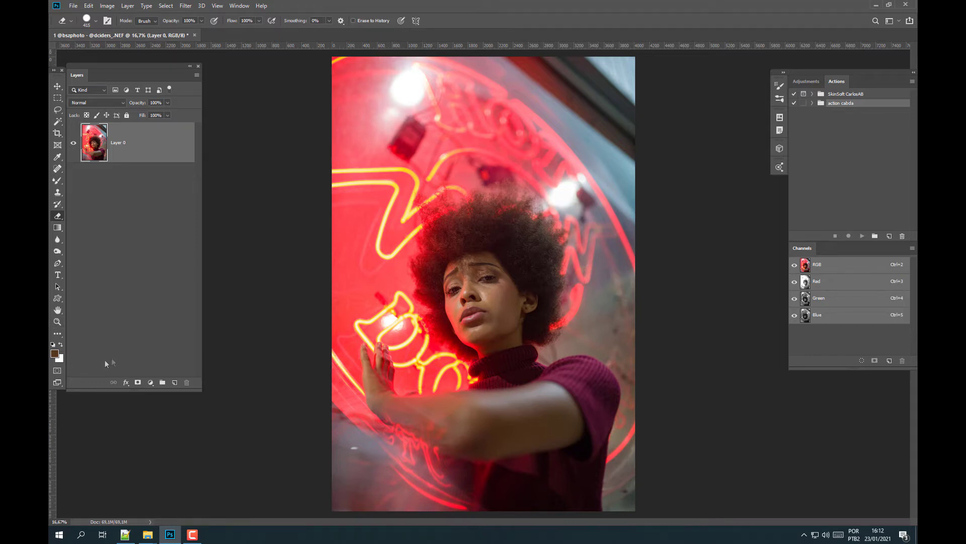
Step: Add a white mask to Layer 0 and set up the Brush Tool to paint black
left_click(138, 383)
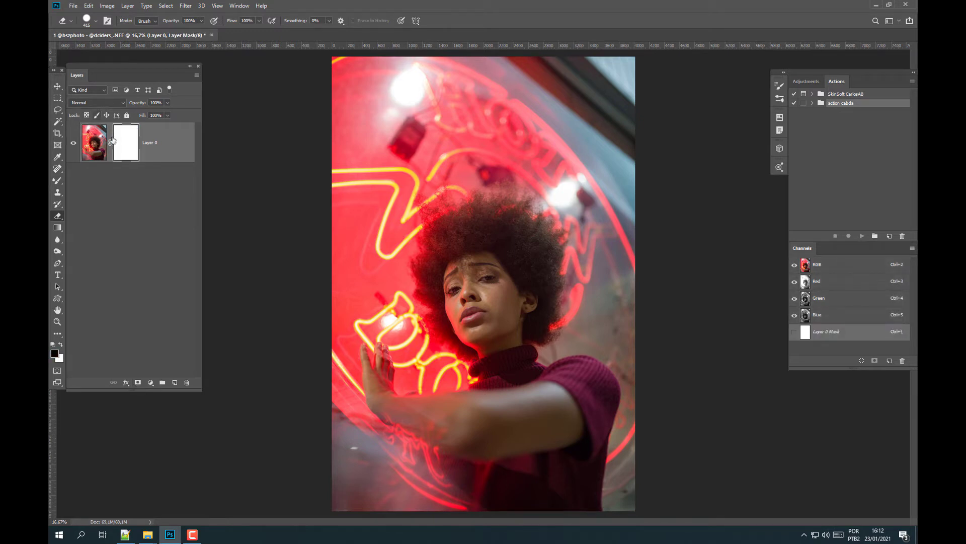
left_click(57, 182)
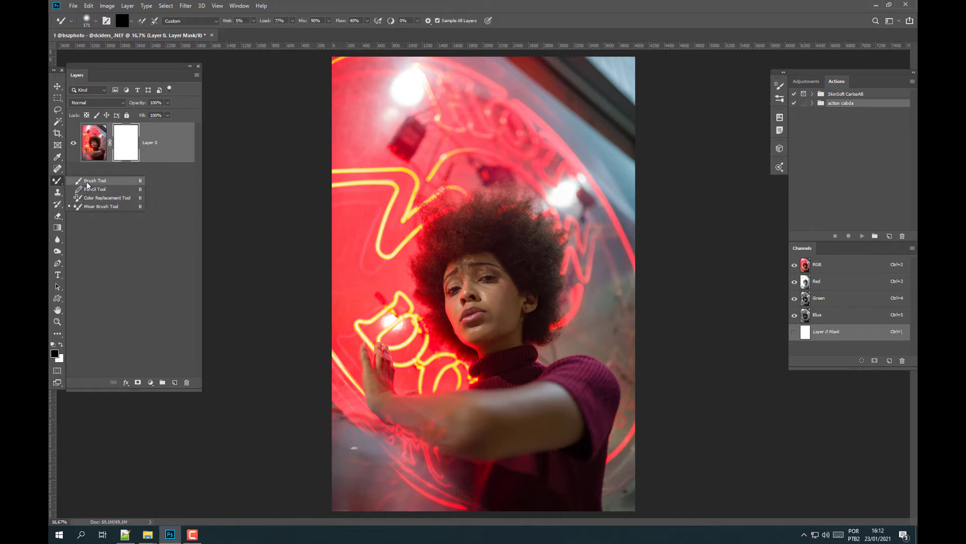
left_click(96, 180)
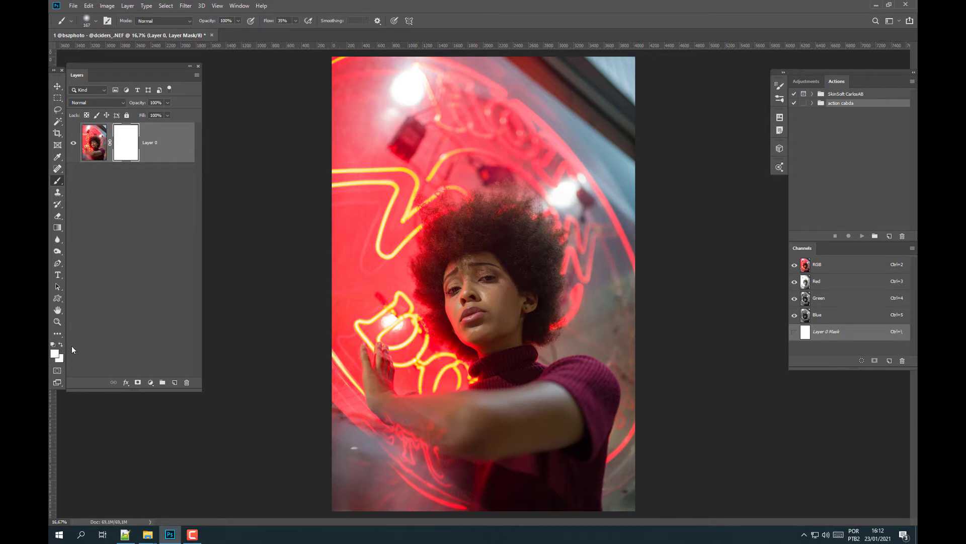
key("x")
left_click(55, 354)
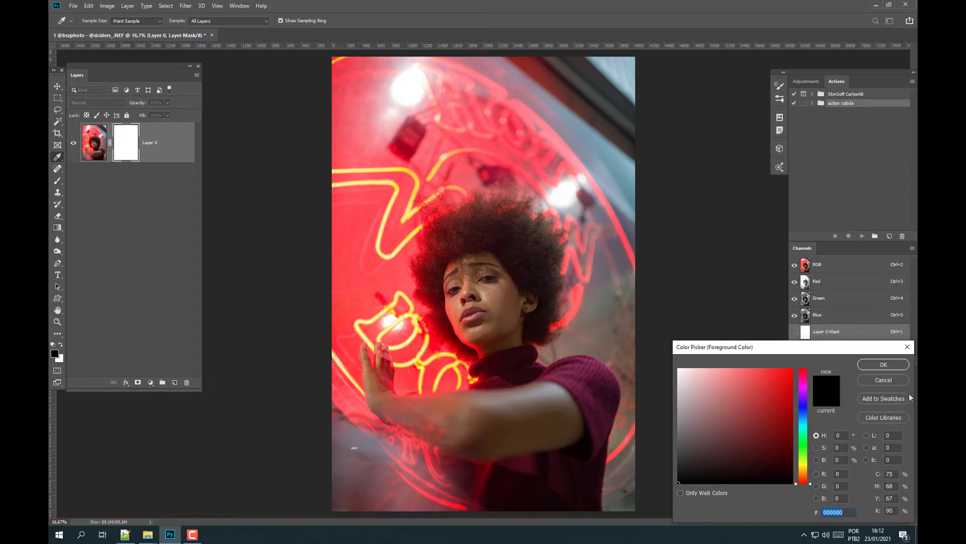
left_click_drag(735, 393, 781, 380)
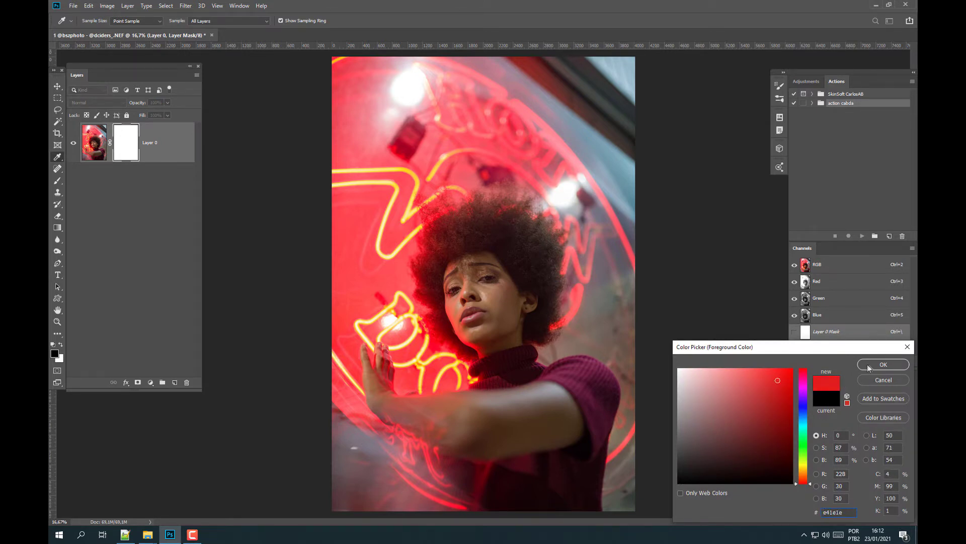
left_click(883, 364)
key("b")
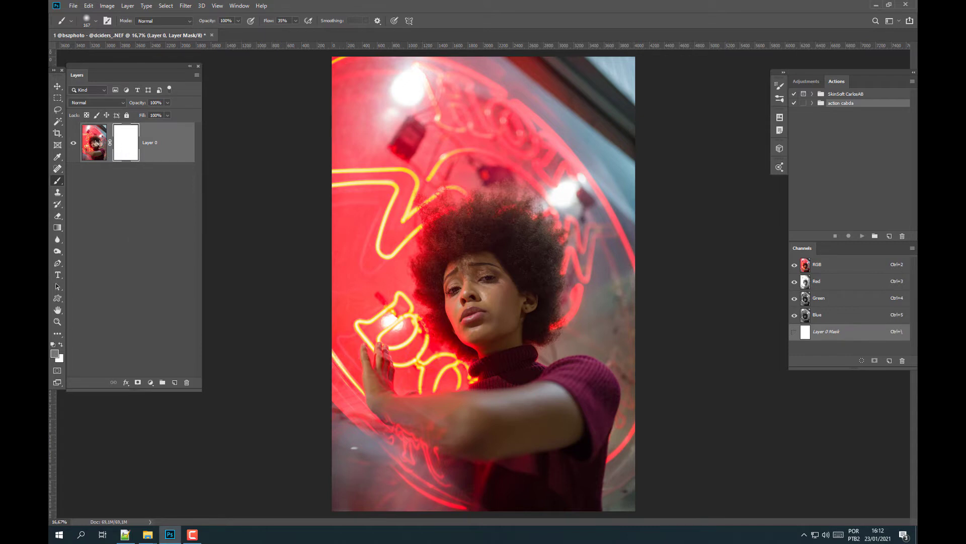
left_click(98, 144)
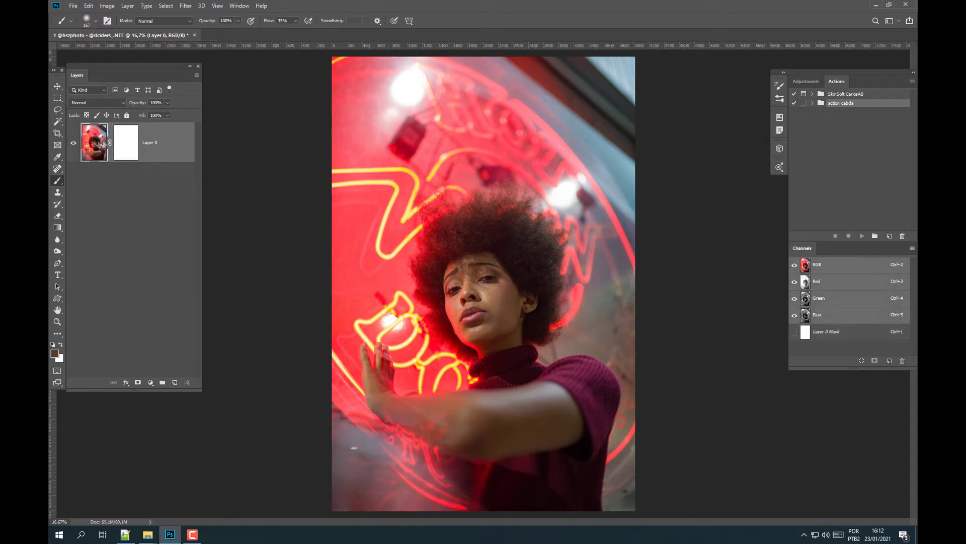
left_click(54, 353)
left_click(771, 386)
left_click(883, 364)
left_click(127, 148)
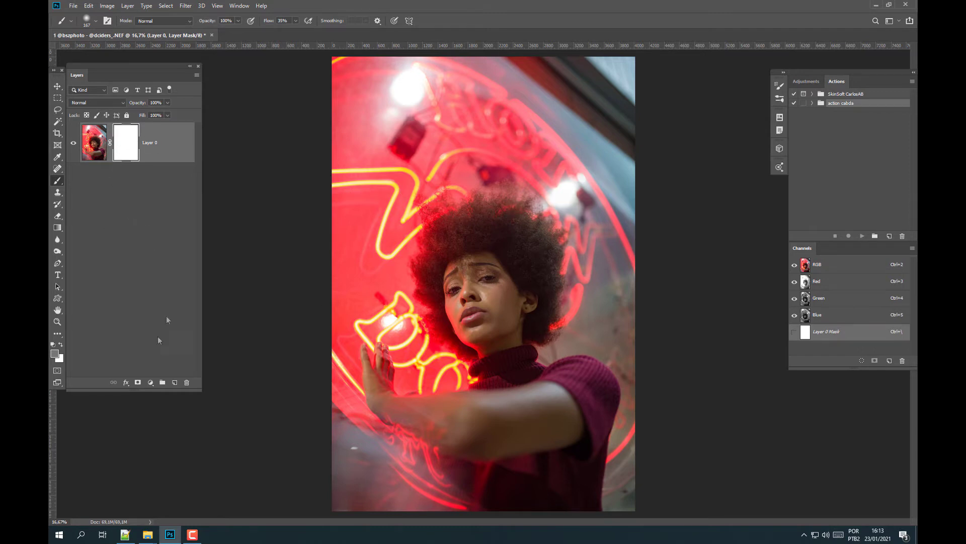
Step: Add a light sky-blue Solid Color fill layer
left_click(150, 382)
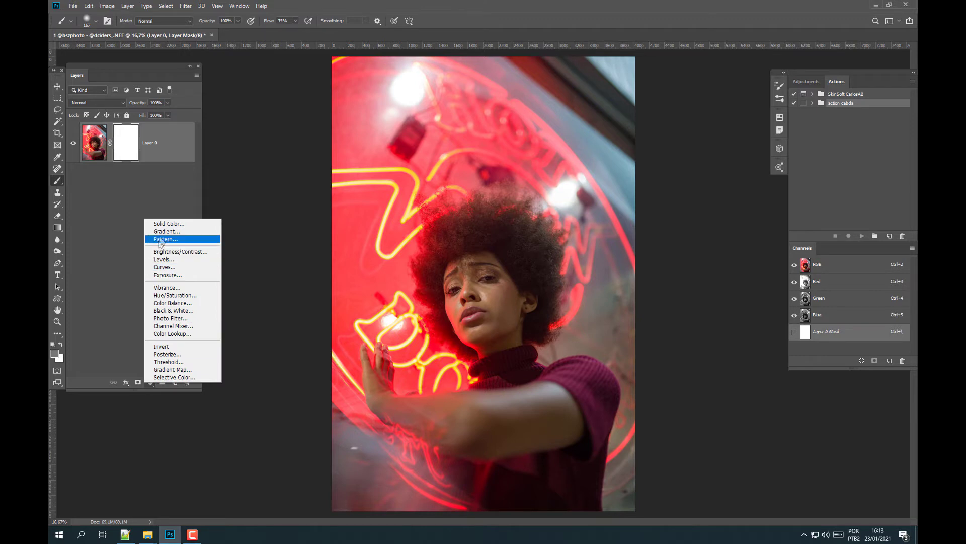
left_click(166, 224)
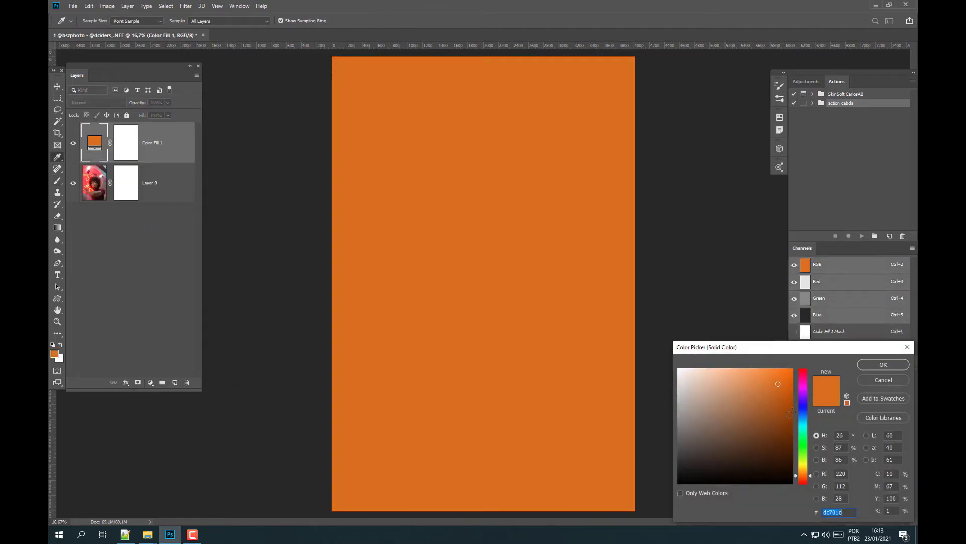
left_click(803, 408)
mouse_move(770, 402)
left_mouse_down()
mouse_move(764, 397)
mouse_move(803, 419)
left_mouse_up()
left_click(765, 379)
left_click(883, 364)
Step: Move Color Fill 1 below Layer 0, target Layer 0's mask, and reset colours to black and white
key("b")
left_click_drag(169, 160, 151, 204)
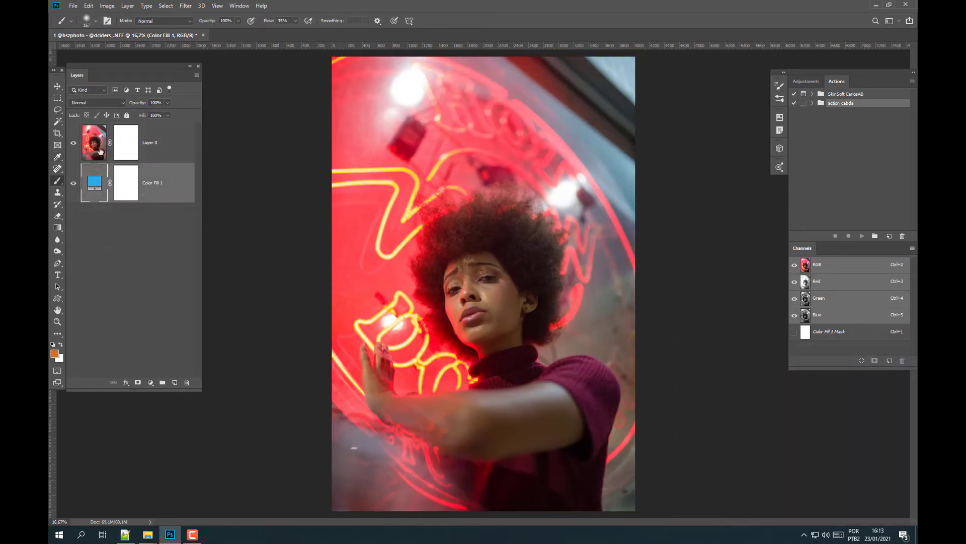
left_click(100, 148)
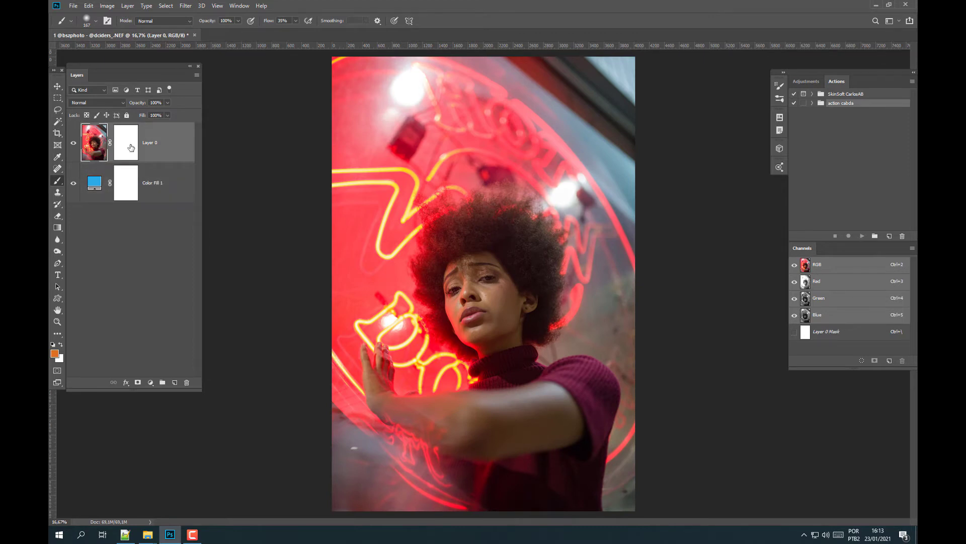
left_click(129, 147)
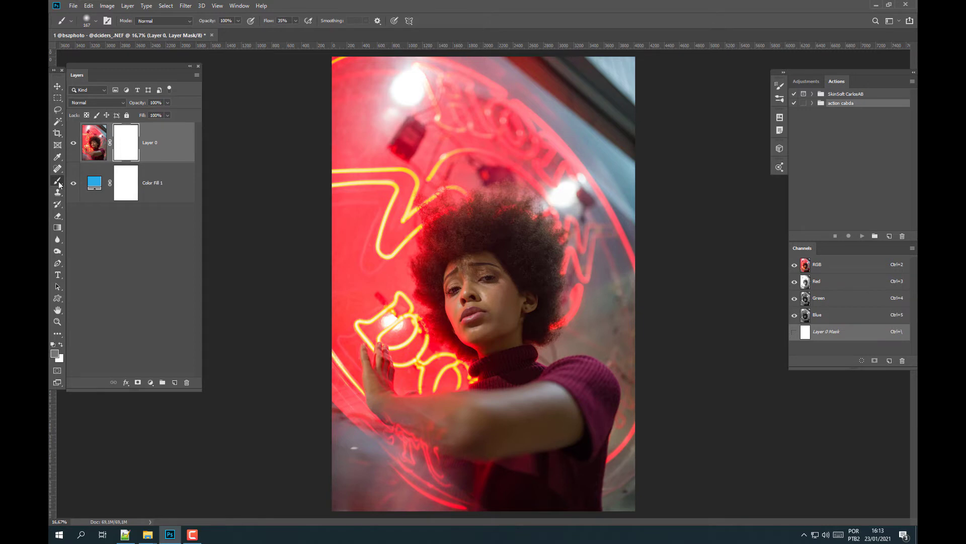
left_click(53, 344)
key("x")
mouse_move(403, 196)
left_mouse_down()
mouse_move(505, 168)
mouse_move(472, 149)
mouse_move(557, 168)
mouse_move(393, 134)
left_mouse_up()
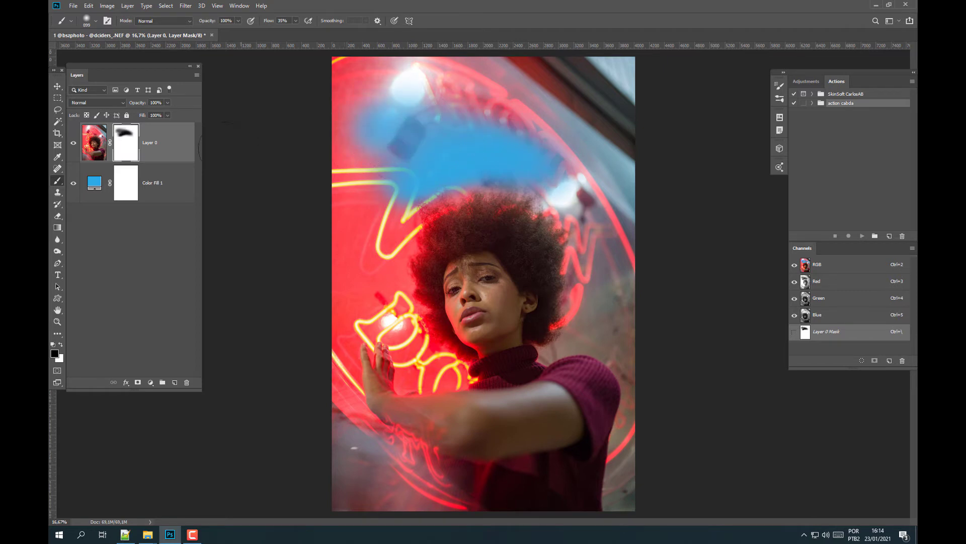
mouse_move(399, 147)
left_mouse_down()
mouse_move(382, 254)
mouse_move(461, 201)
mouse_move(437, 178)
mouse_move(378, 237)
mouse_move(380, 208)
mouse_move(455, 159)
mouse_move(552, 185)
mouse_move(582, 216)
mouse_move(373, 173)
mouse_move(355, 187)
mouse_move(436, 112)
mouse_move(379, 166)
mouse_move(492, 166)
left_mouse_up()
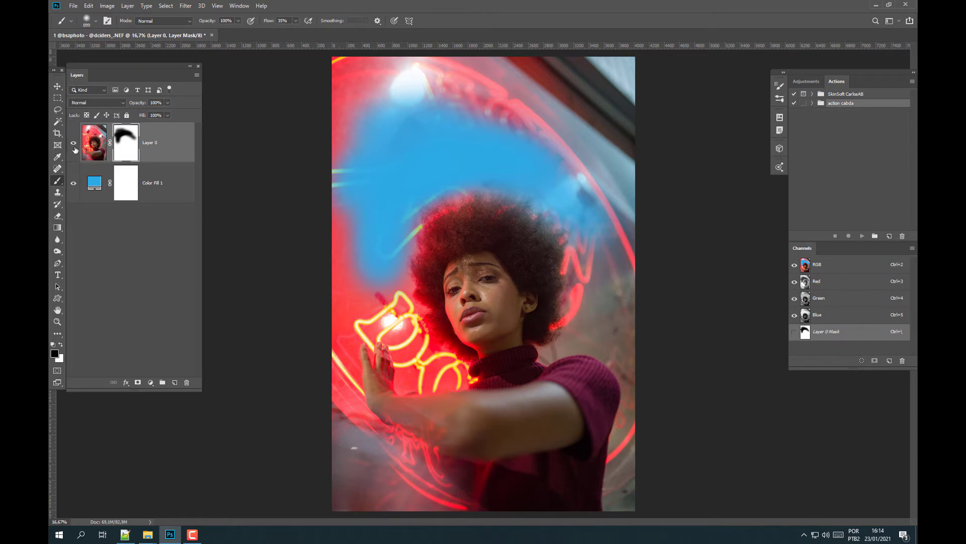
left_click(73, 143)
left_click(74, 144)
left_click_drag(406, 340, 398, 313)
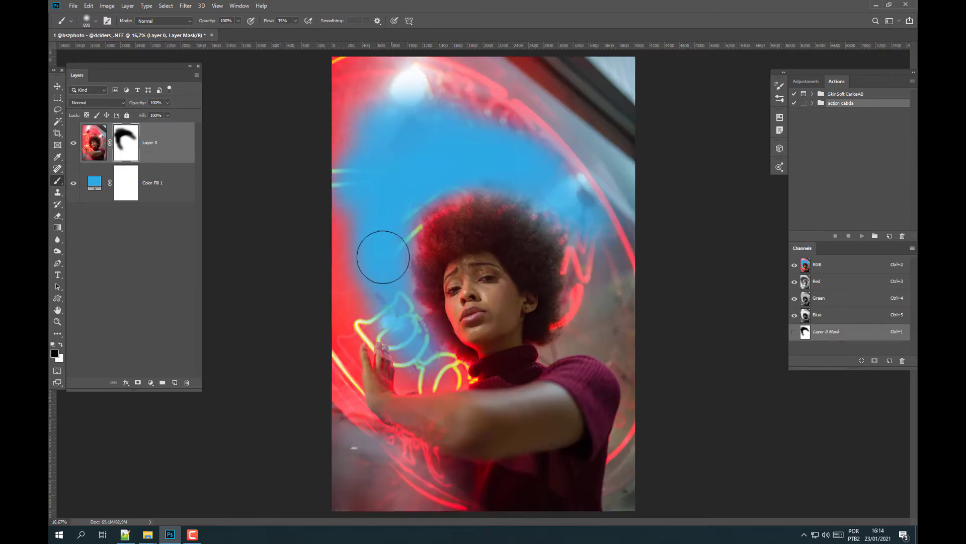
mouse_move(366, 174)
left_mouse_down()
mouse_move(586, 201)
mouse_move(639, 255)
left_mouse_up()
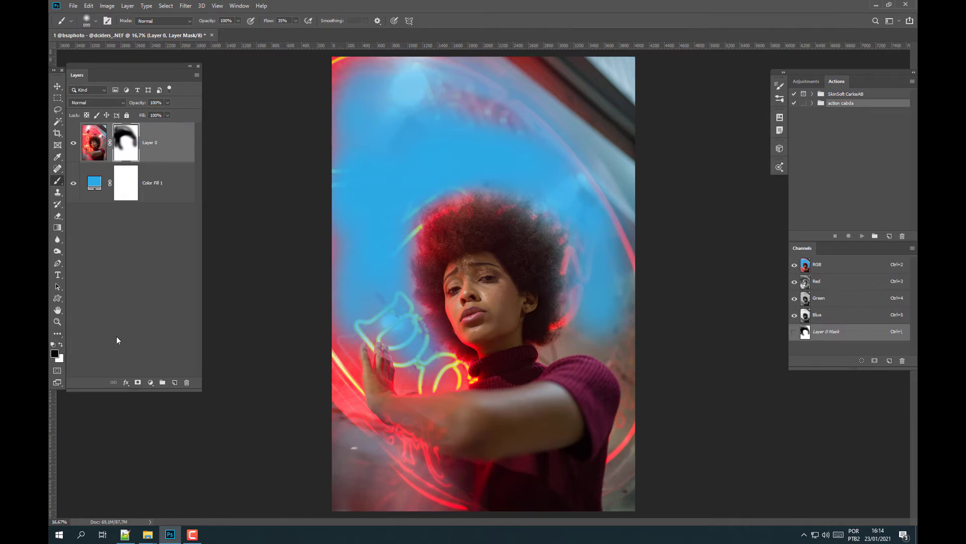
key("x")
left_click_drag(431, 184, 397, 327)
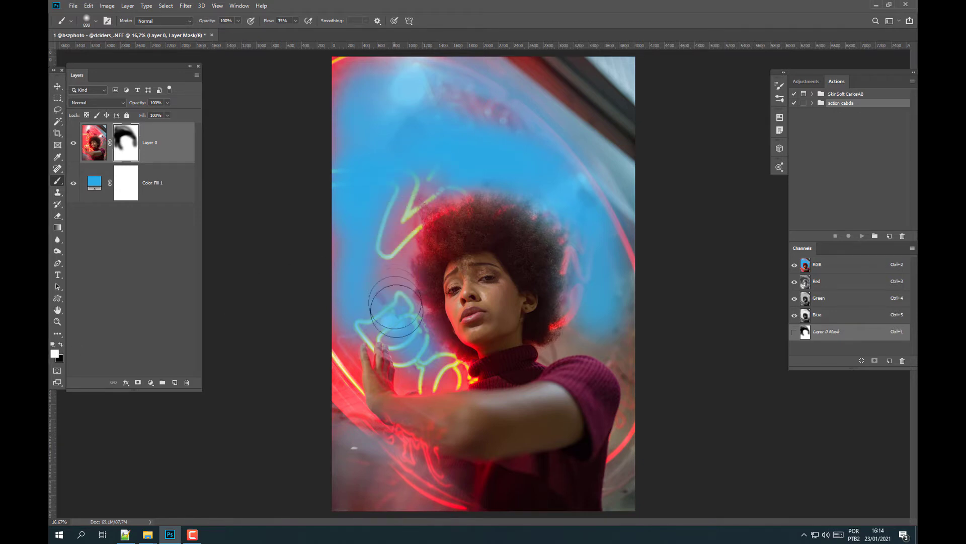
left_click_drag(394, 233, 411, 327)
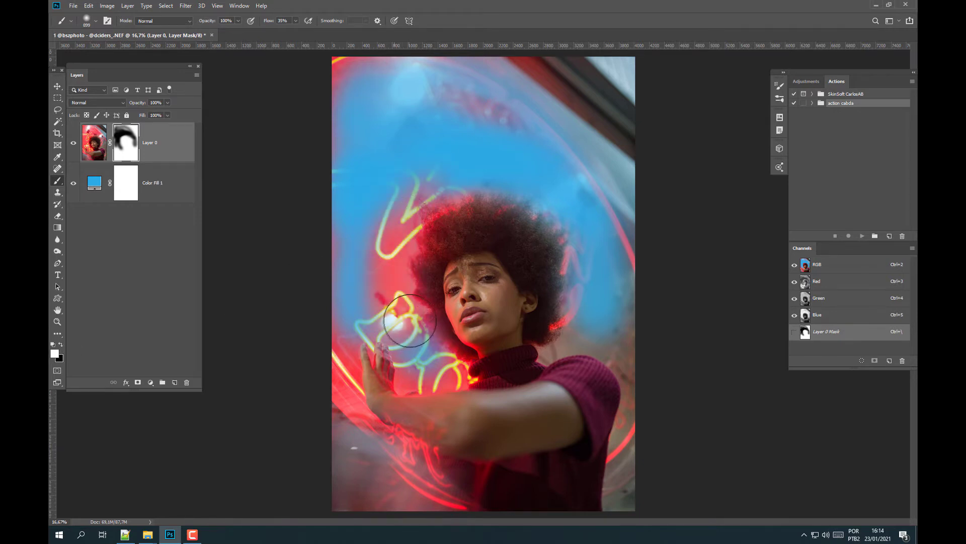
left_click(296, 21)
left_click_drag(318, 32, 326, 31)
mouse_move(377, 262)
left_mouse_down()
mouse_move(393, 306)
mouse_move(349, 210)
left_mouse_up()
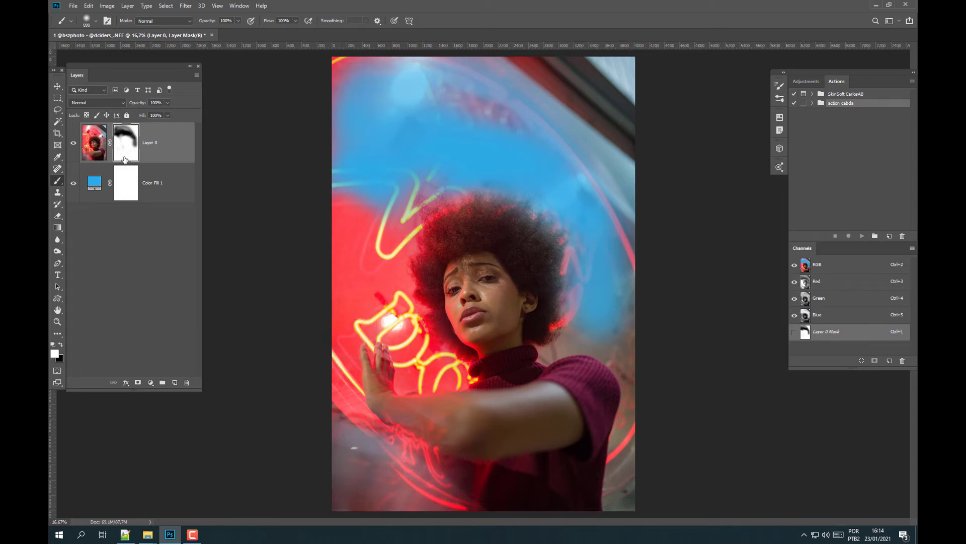
mouse_move(413, 202)
left_mouse_down()
mouse_move(577, 268)
mouse_move(474, 163)
left_mouse_up()
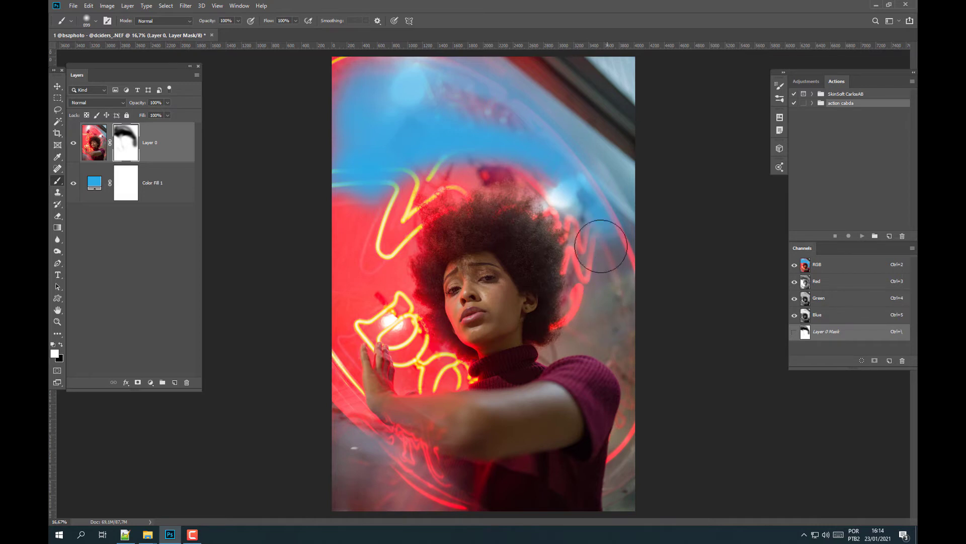
mouse_move(413, 141)
left_mouse_down()
mouse_move(382, 161)
mouse_move(367, 196)
left_mouse_up()
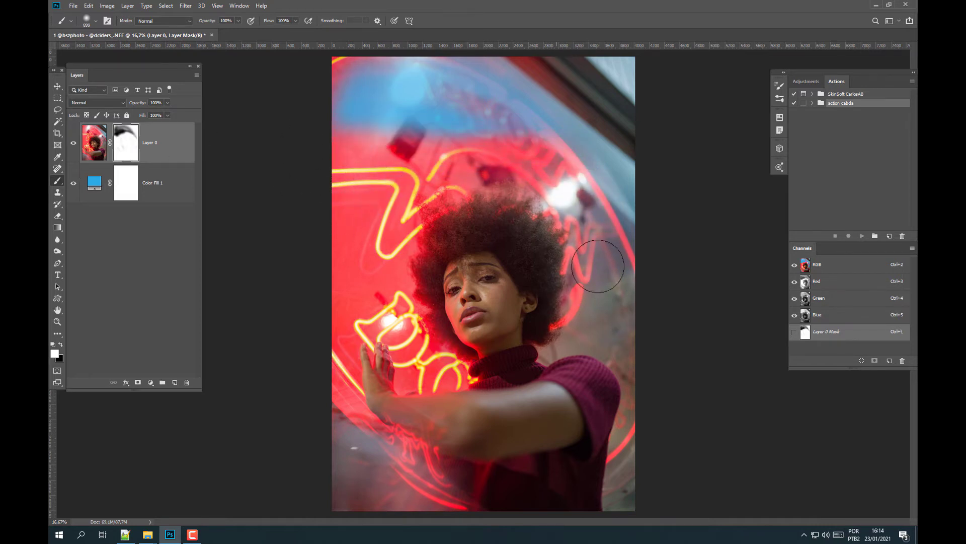
mouse_move(604, 162)
left_mouse_down()
mouse_move(500, 137)
mouse_move(410, 98)
mouse_move(470, 61)
left_mouse_up()
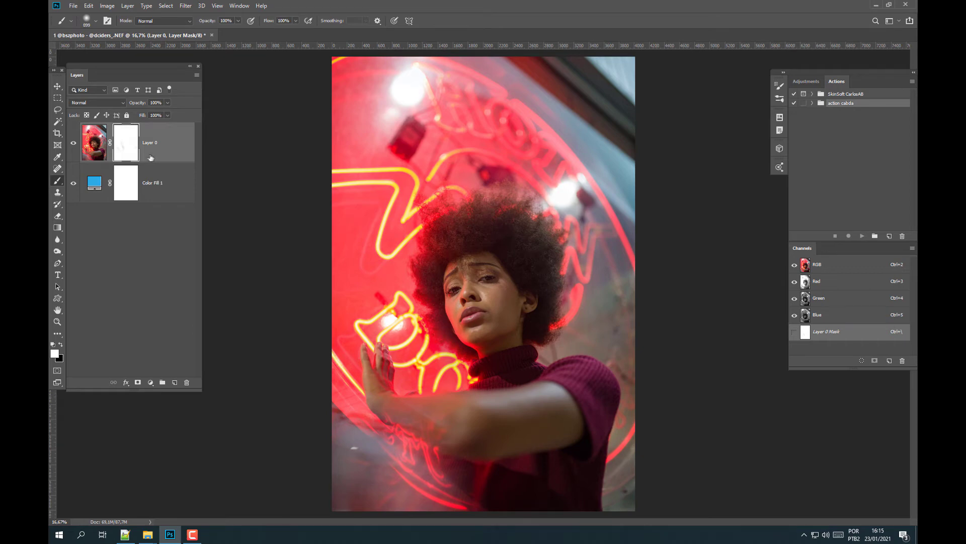
left_click(125, 144, "alt")
key("x")
mouse_move(481, 183)
left_mouse_down()
mouse_move(492, 162)
mouse_move(550, 227)
mouse_move(492, 222)
mouse_move(532, 194)
mouse_move(591, 283)
mouse_move(369, 282)
mouse_move(444, 163)
mouse_move(355, 222)
mouse_move(367, 194)
left_mouse_up()
mouse_move(464, 155)
left_mouse_down()
mouse_move(524, 155)
mouse_move(561, 224)
mouse_move(615, 206)
left_mouse_up()
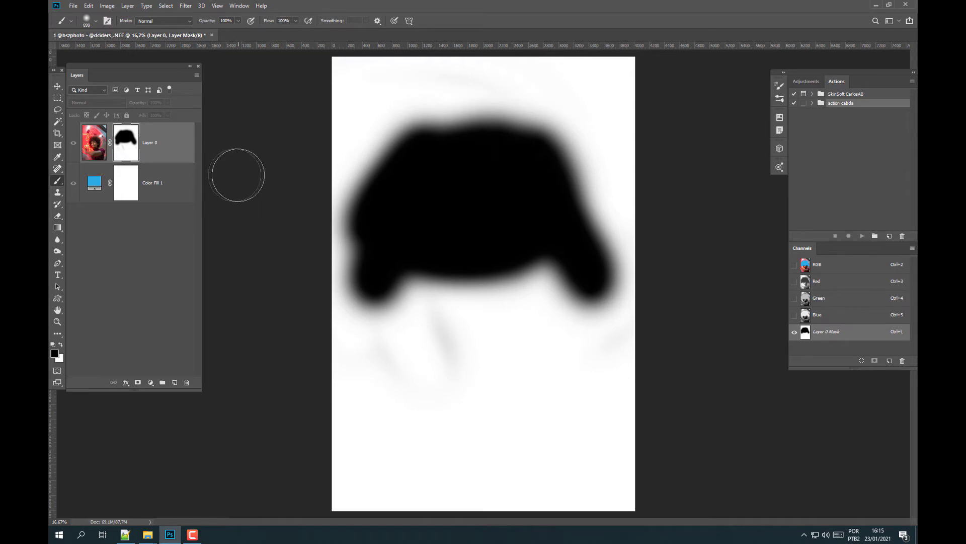
left_click(128, 142, "alt")
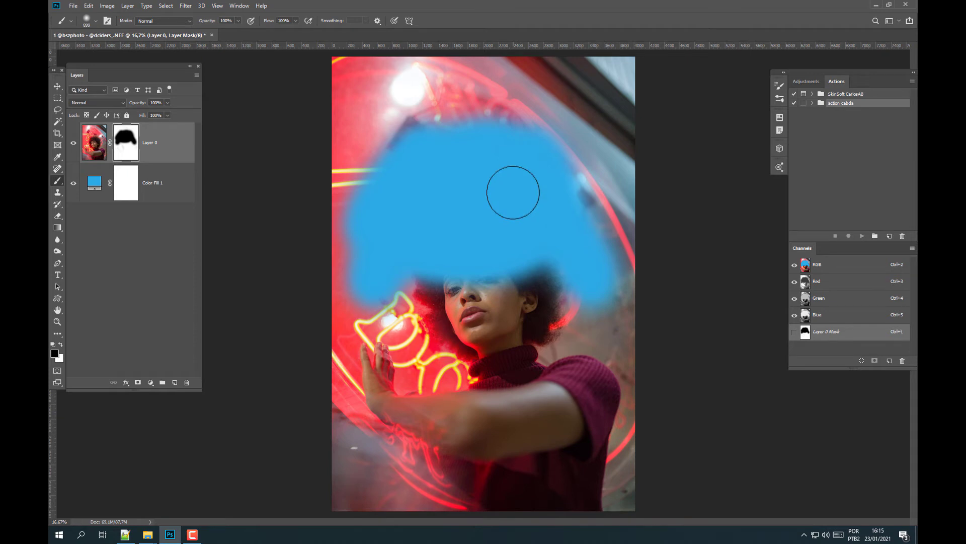
key("x")
mouse_move(406, 252)
left_mouse_down()
mouse_move(519, 271)
mouse_move(484, 146)
mouse_move(579, 312)
left_mouse_up()
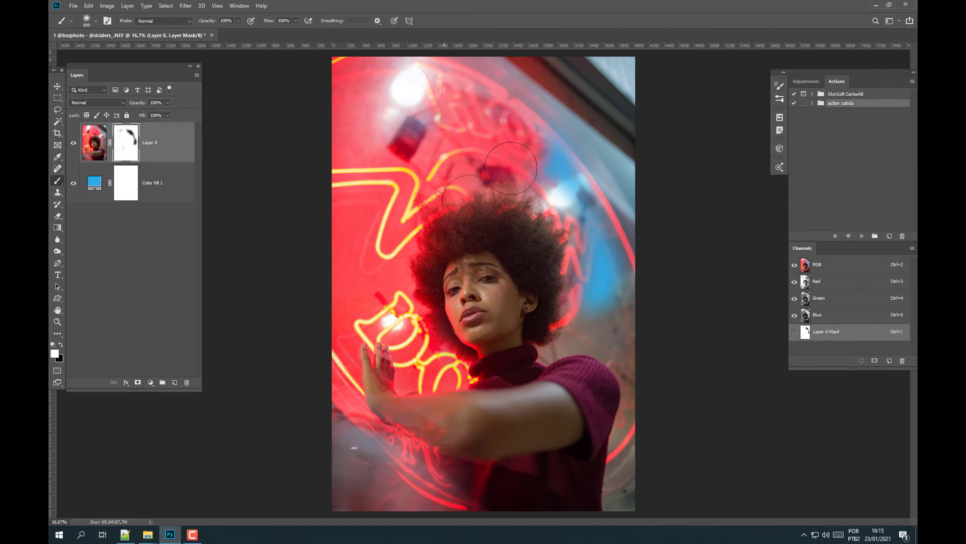
mouse_move(407, 124)
left_mouse_down()
mouse_move(554, 209)
mouse_move(442, 159)
mouse_move(357, 180)
left_mouse_up()
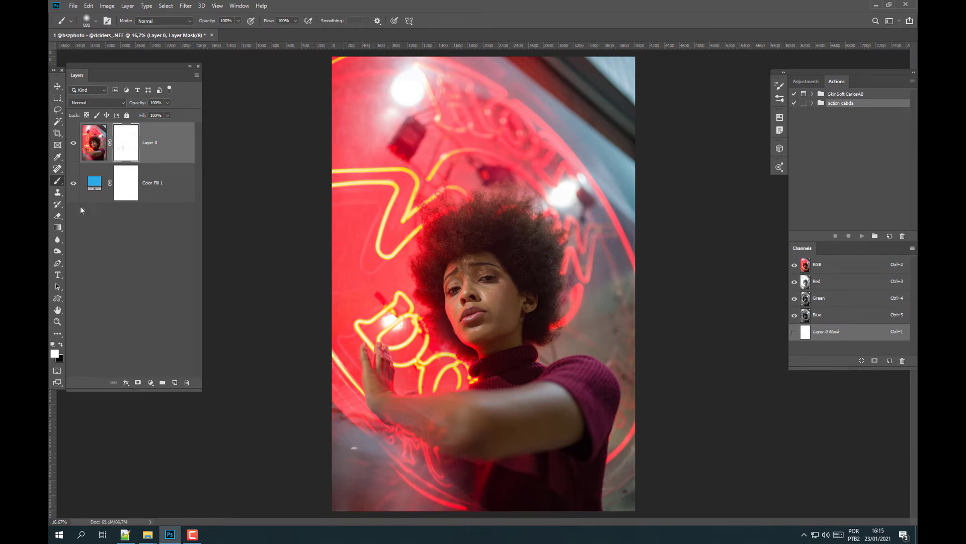
left_click(60, 98)
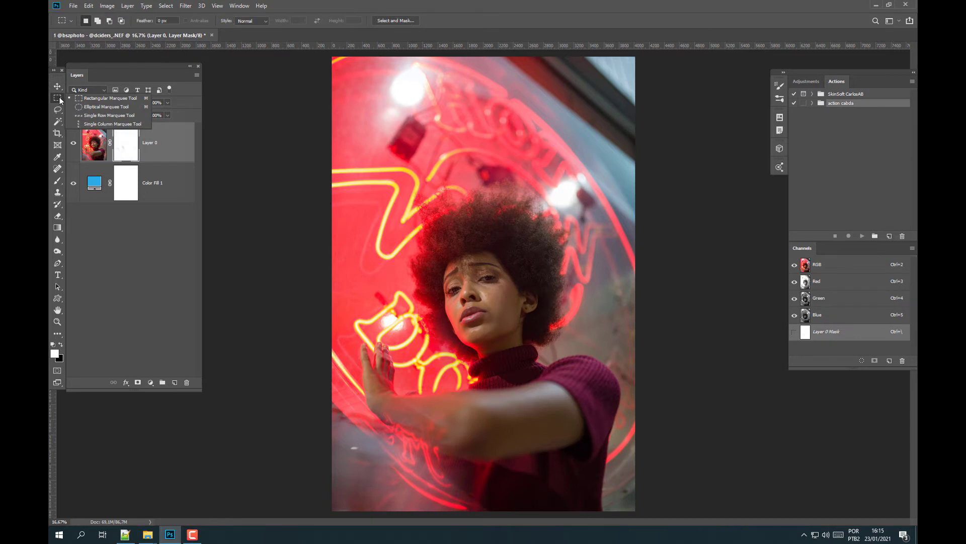
Step: Select a circle above the woman's head and fill it black on Layer 0's mask
left_click(92, 107)
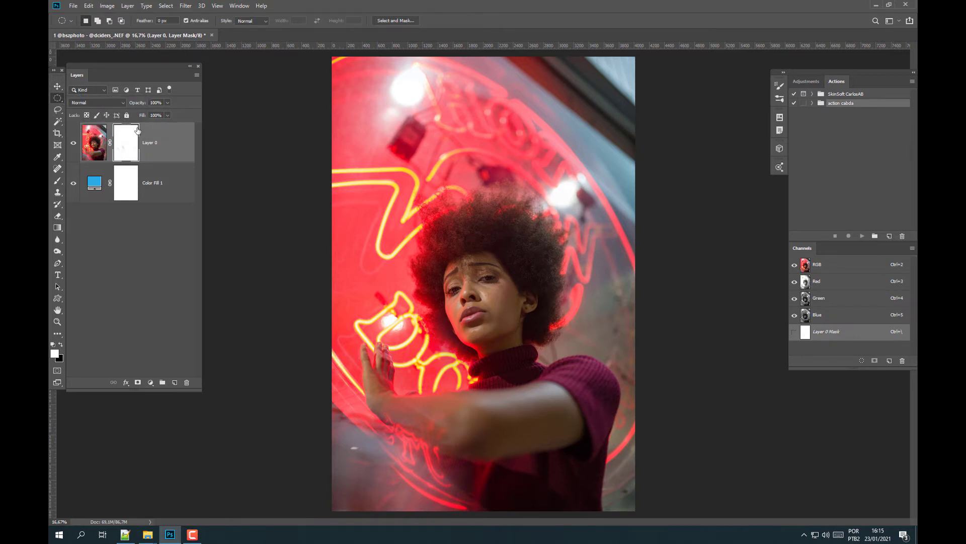
mouse_move(435, 207)
left_mouse_down()
mouse_move(569, 354)
mouse_move(630, 371)
left_mouse_up()
left_click_drag(466, 277, 511, 301)
mouse_move(503, 307)
left_mouse_down()
mouse_move(511, 291)
mouse_move(452, 158)
mouse_move(514, 294)
mouse_move(445, 142)
mouse_move(458, 154)
left_mouse_up()
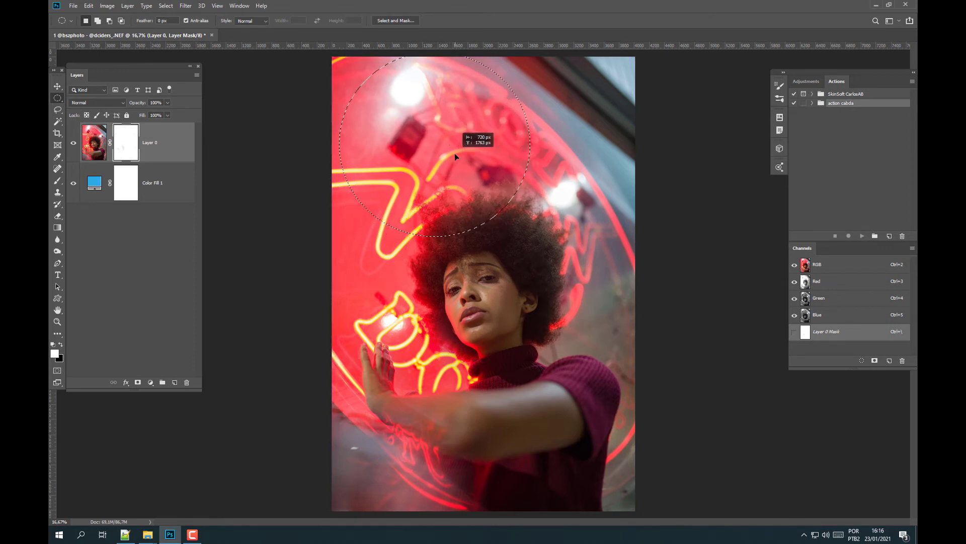
left_click_drag(458, 154, 425, 144)
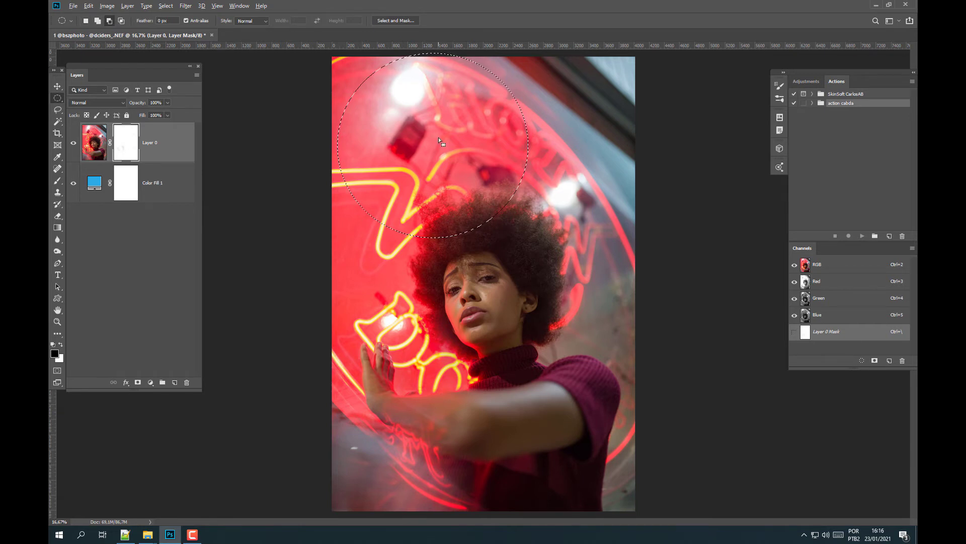
key("alt+BackSpace")
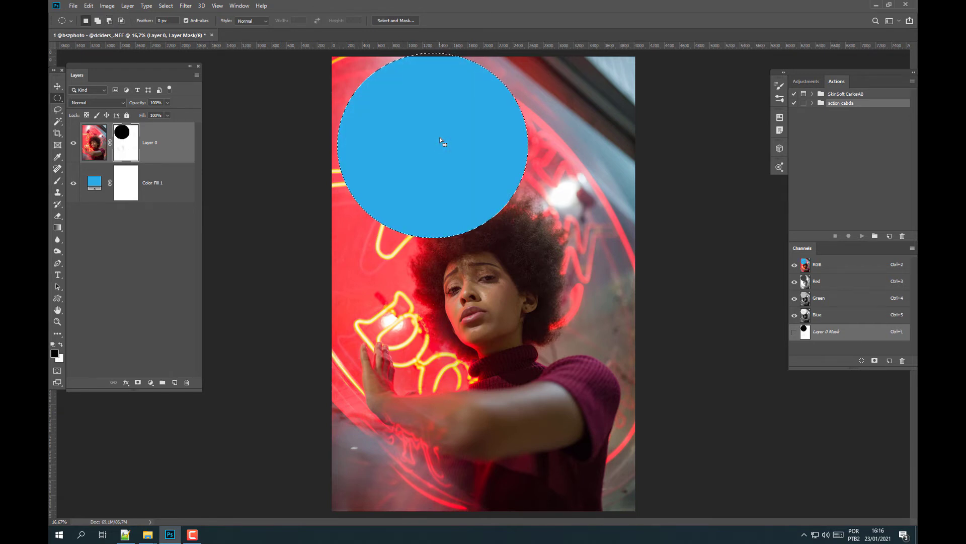
key("ctrl+d")
Step: Keep the Elliptical Marquee chosen and undo the circle cut into the mask
right_click(57, 99)
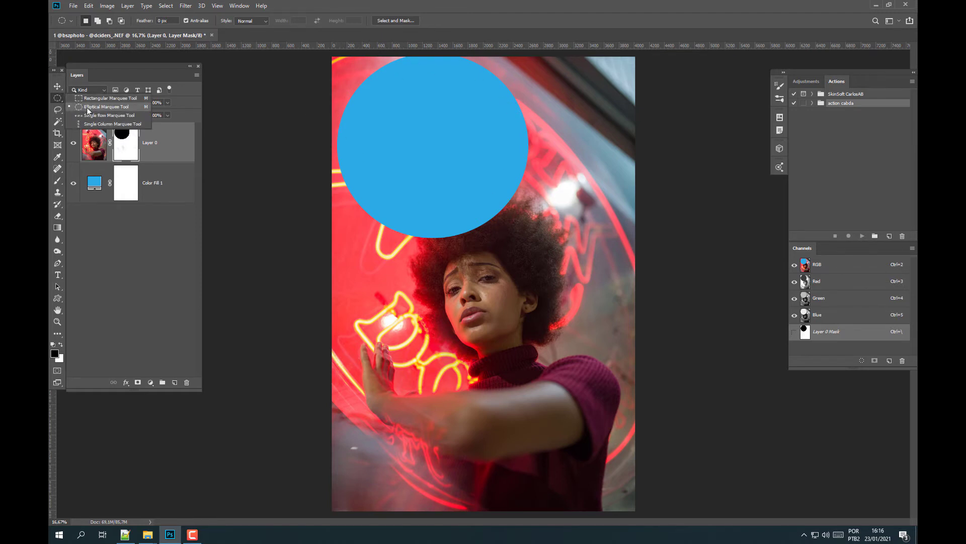
left_click(88, 108)
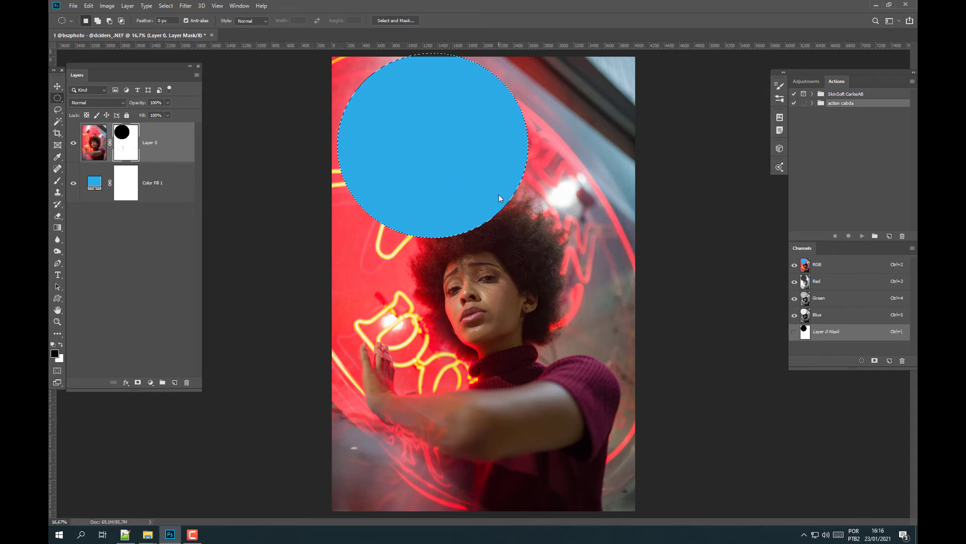
key("ctrl+z")
Step: Fill a circle near the top-left light and an upper-right oval black on the mask
left_click_drag(413, 84, 441, 112)
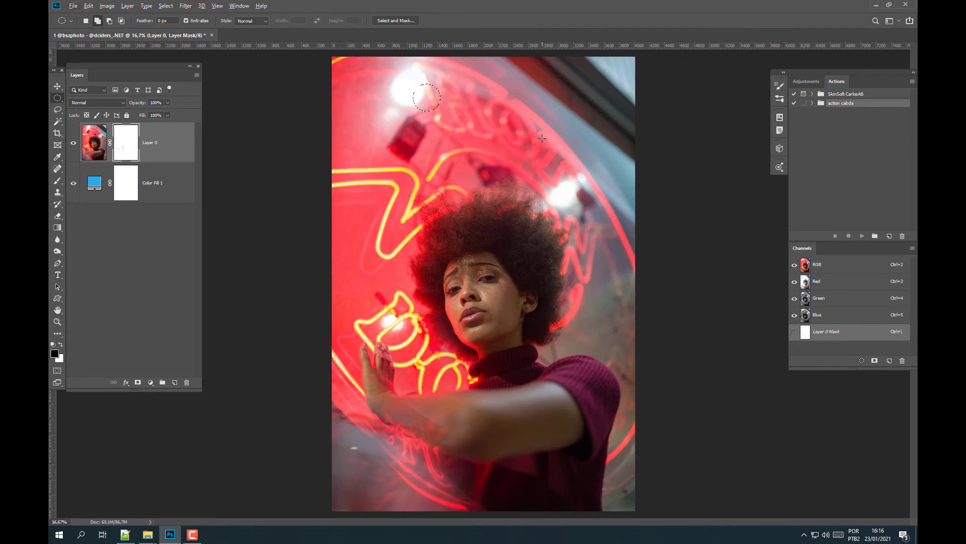
left_click_drag(541, 140, 574, 174)
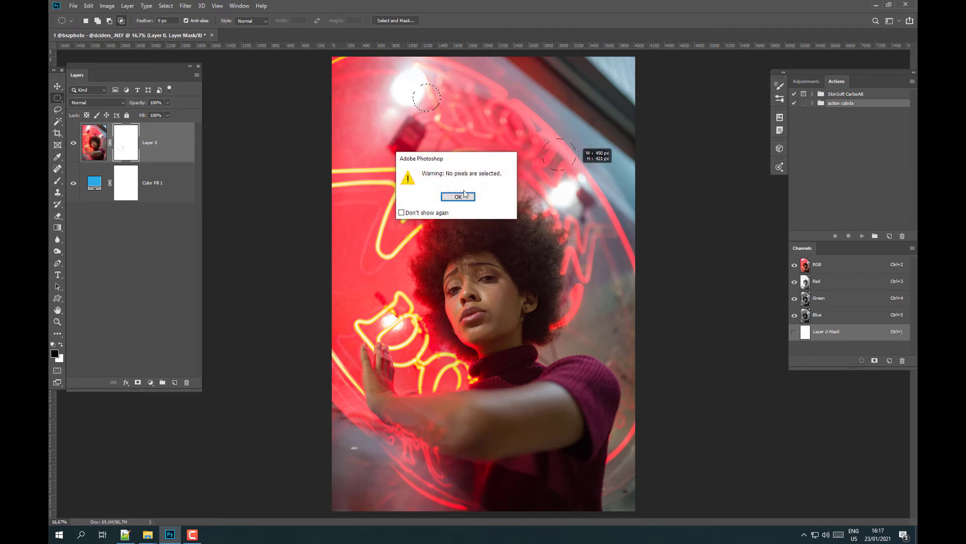
left_click(460, 197)
left_click_drag(405, 84, 436, 114)
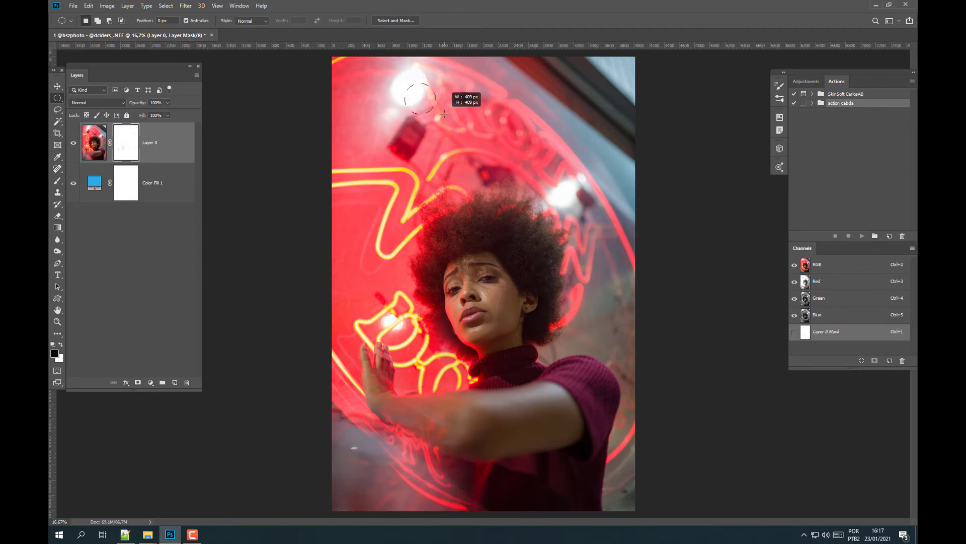
key("alt+BackSpace")
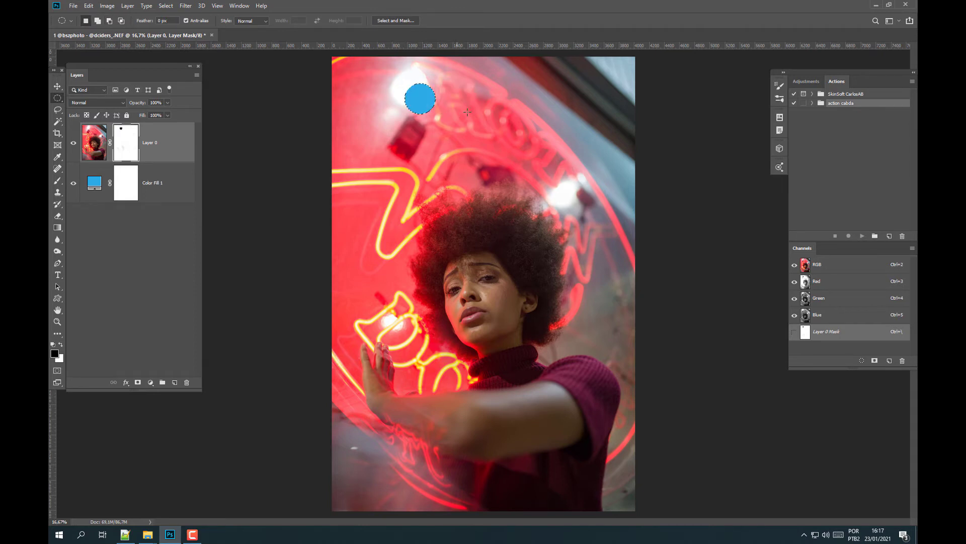
left_click_drag(531, 129, 553, 157)
left_click(541, 139)
left_click_drag(466, 94, 539, 129)
left_click(555, 131)
left_click_drag(483, 106, 529, 140)
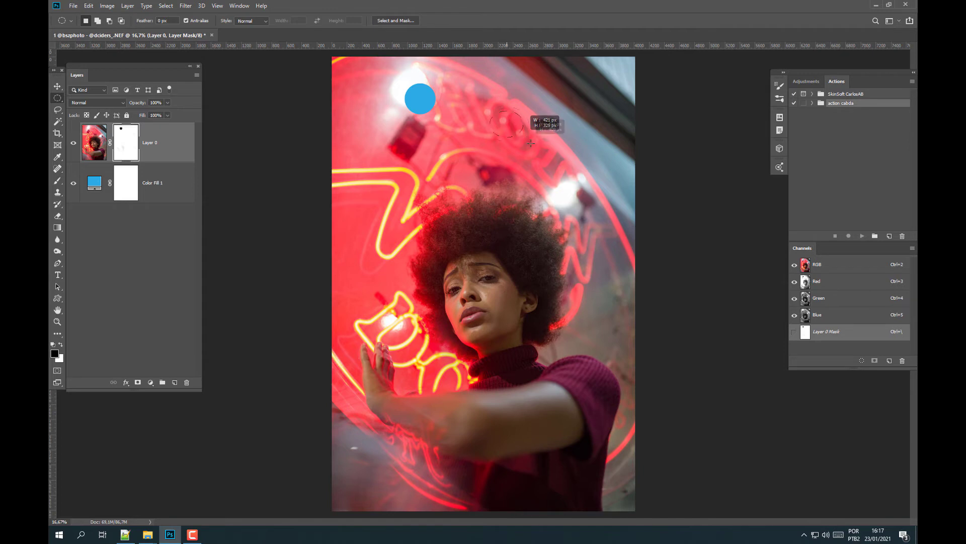
key("alt+BackSpace")
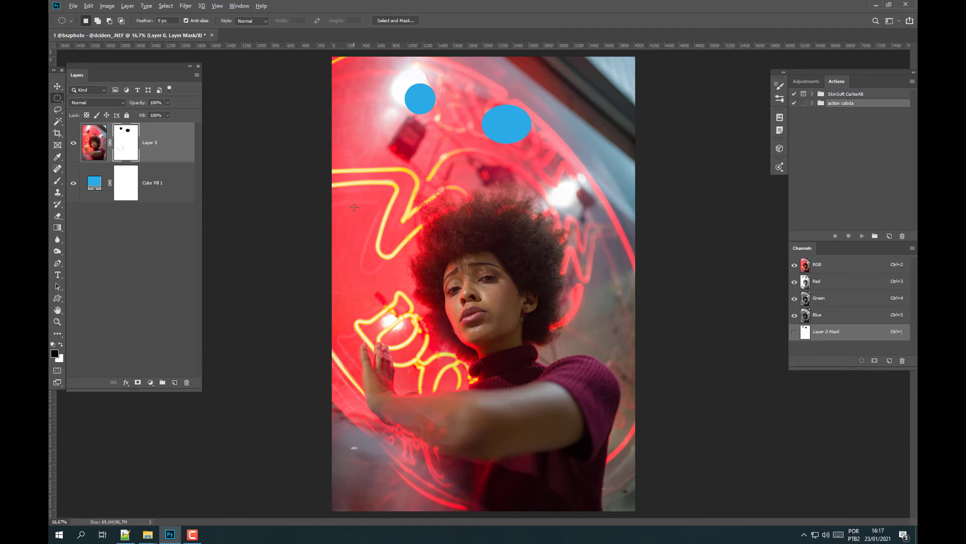
Step: Fill five more ovals black across the left edge, top and right side, then deselect
left_click_drag(321, 196, 384, 217)
key("alt+BackSpace")
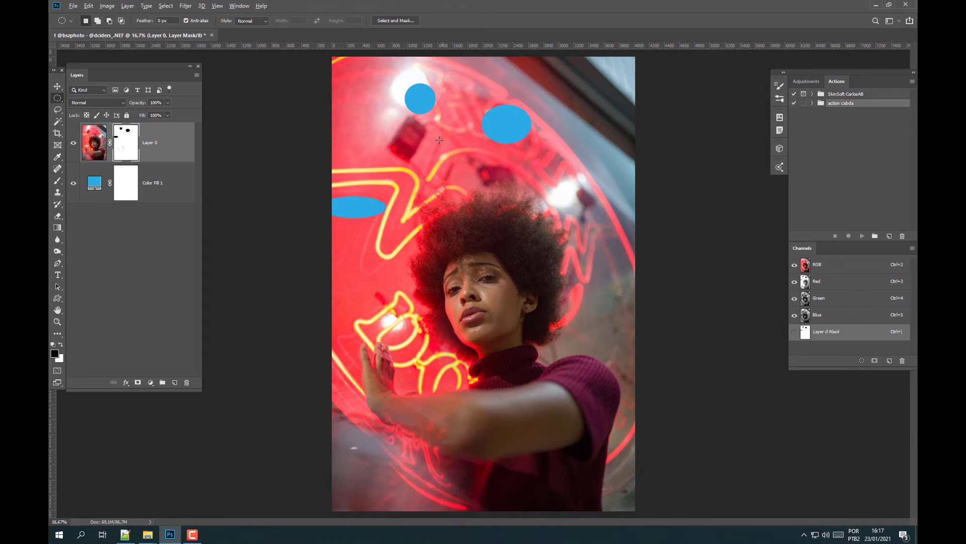
left_click_drag(426, 121, 451, 158)
key("alt+BackSpace")
left_click_drag(352, 129, 375, 150)
key("alt+BackSpace")
left_click_drag(593, 192, 612, 215)
key("alt+BackSpace")
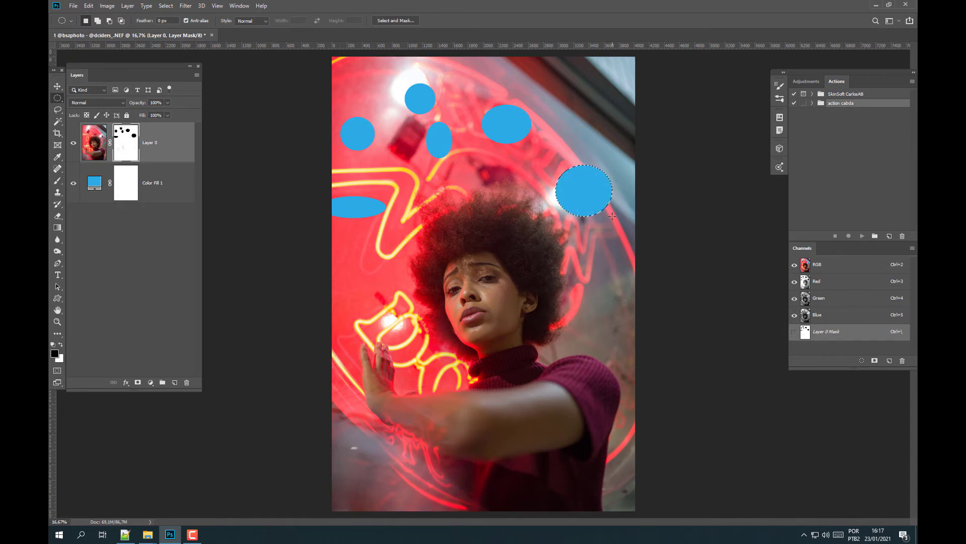
left_click_drag(603, 289, 633, 323)
key("alt+BackSpace")
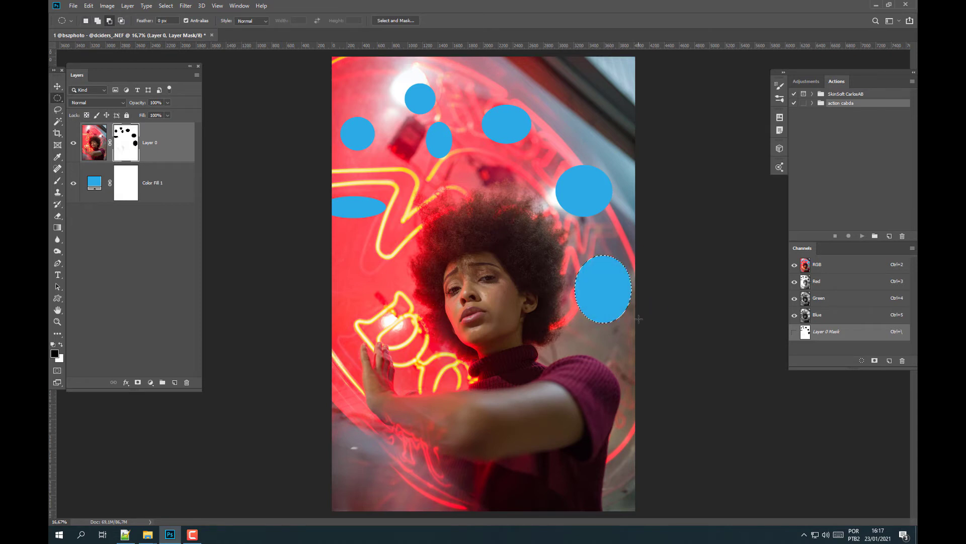
left_click(638, 318)
double_click(129, 145)
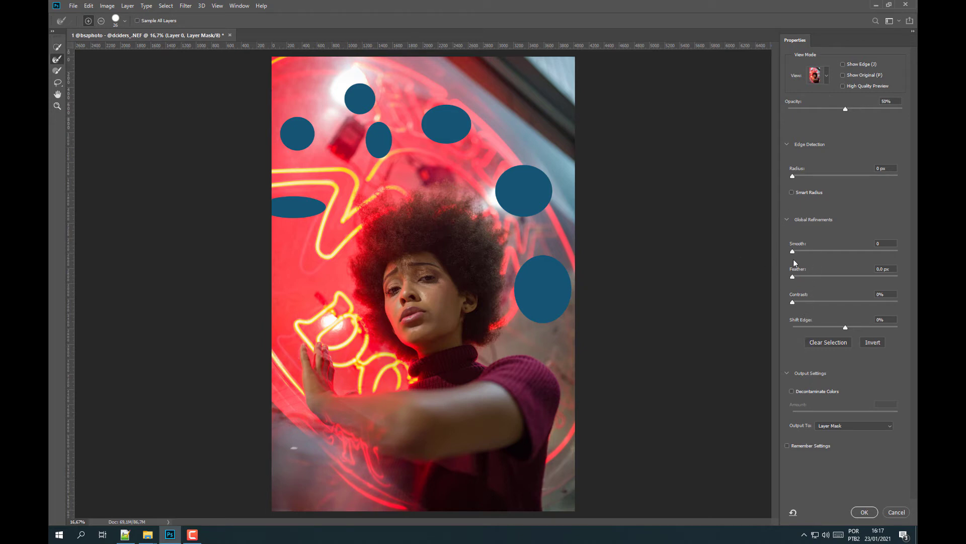
Step: Raise Feather in Select and Mask to soften the blue spots' edges, and accept
mouse_move(793, 276)
left_mouse_down()
mouse_move(859, 274)
mouse_move(852, 276)
left_mouse_up()
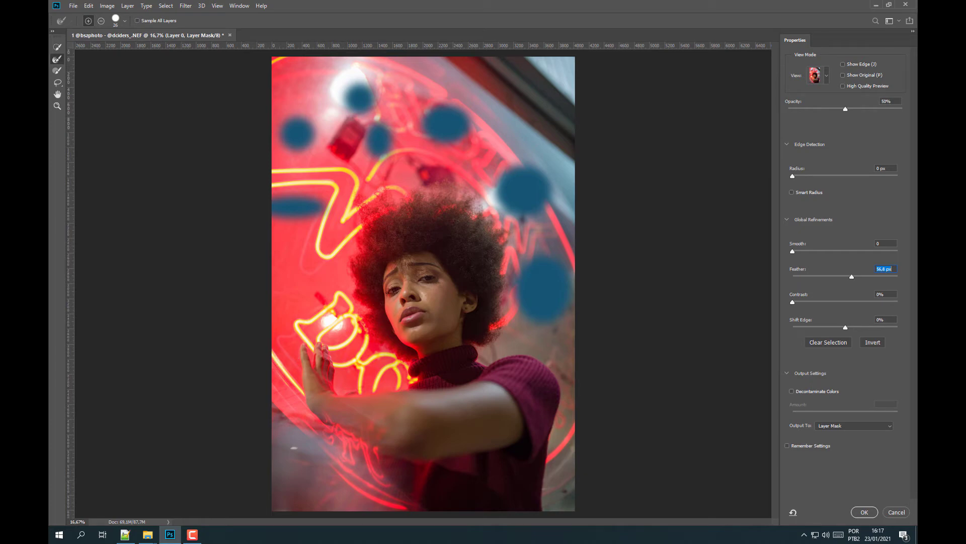
left_click(864, 513)
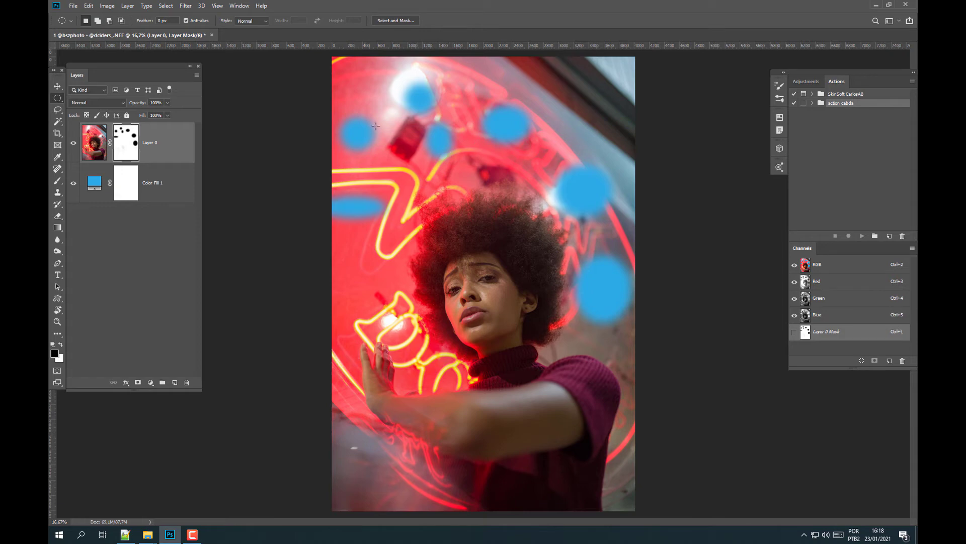
double_click(129, 146)
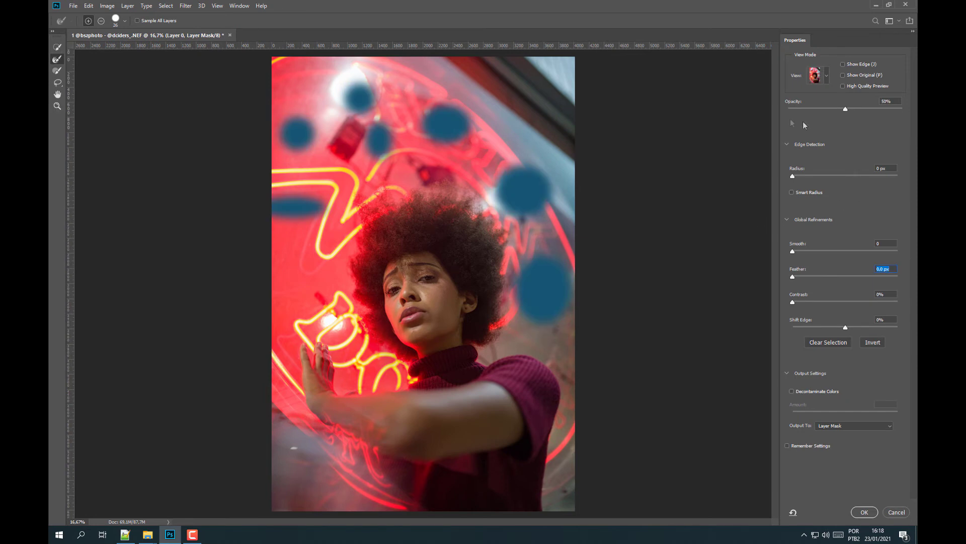
Step: Try the View mode list and the Smooth, Feather and Contrast sliders, then close Select and Mask
left_click(827, 75)
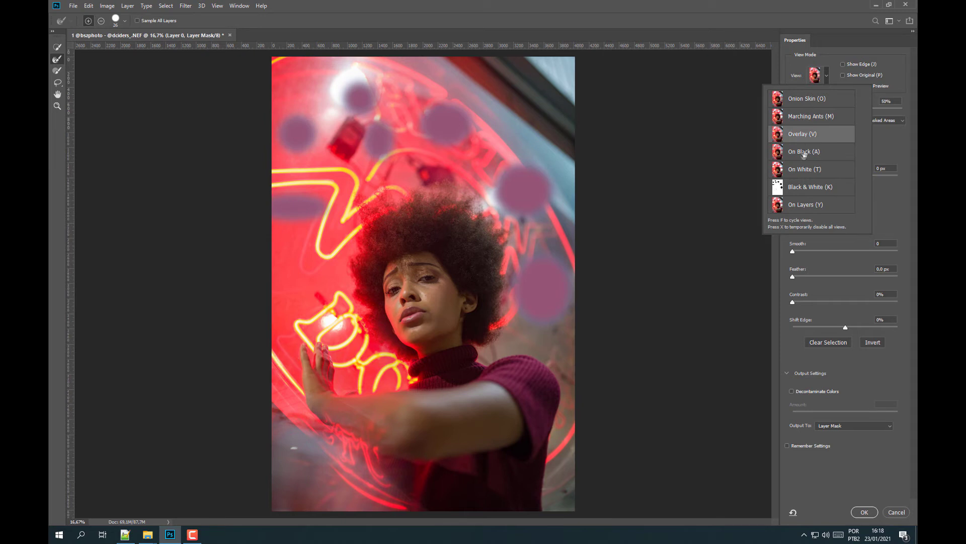
left_click(796, 85)
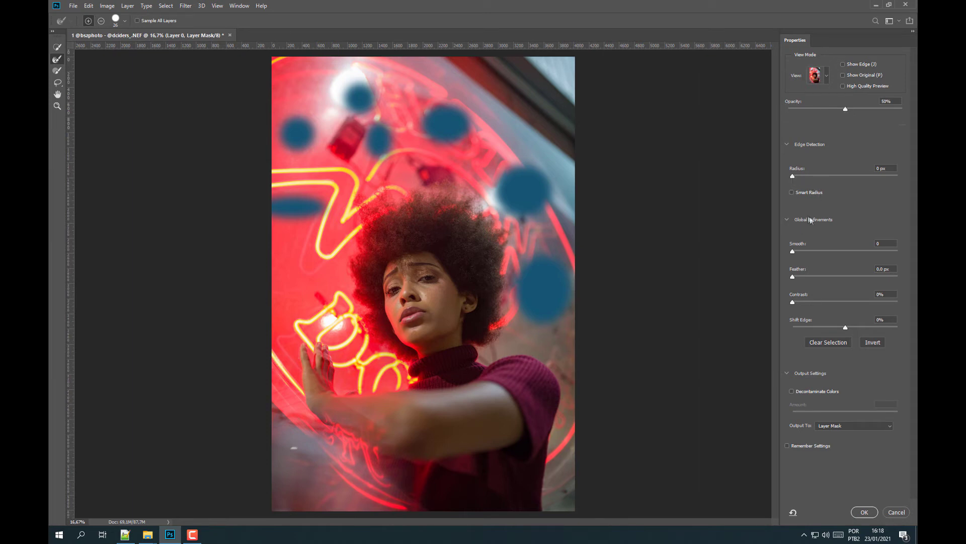
left_click_drag(792, 251, 850, 246)
mouse_move(773, 251)
left_mouse_down()
mouse_move(864, 256)
mouse_move(800, 256)
left_mouse_up()
mouse_move(793, 276)
left_mouse_down()
mouse_move(874, 276)
mouse_move(815, 281)
left_mouse_up()
mouse_move(801, 303)
left_mouse_down()
mouse_move(818, 303)
mouse_move(772, 304)
left_mouse_up()
left_click(891, 512)
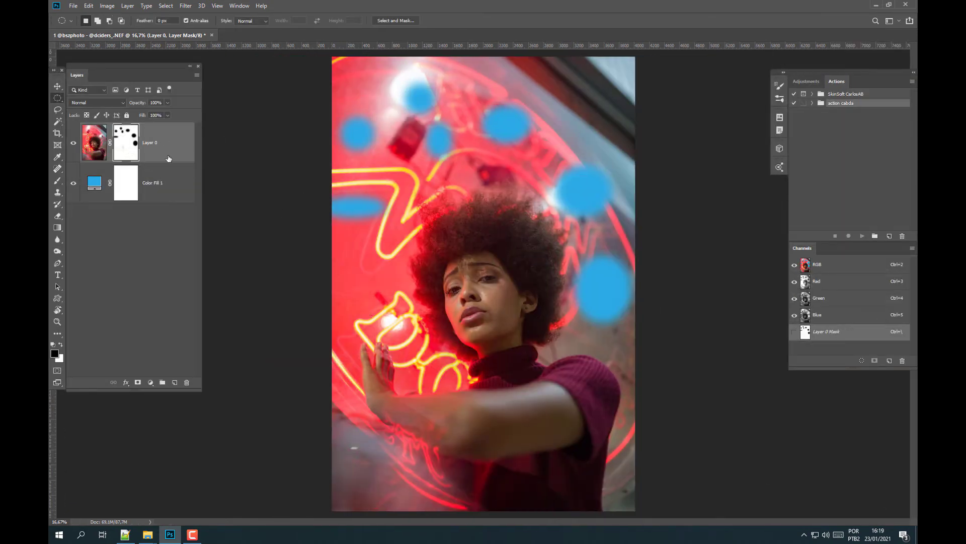
Step: Fill Layer 0's mask black, then white, and drag the mask to the trash
left_click(100, 153)
left_click_drag(125, 147, 129, 171)
key("alt+BackSpace")
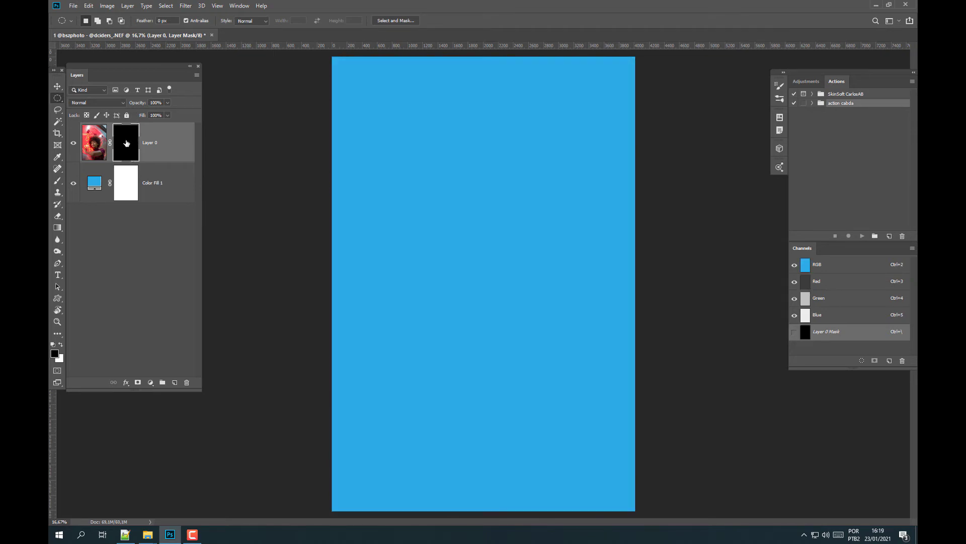
key("x")
key("alt+BackSpace")
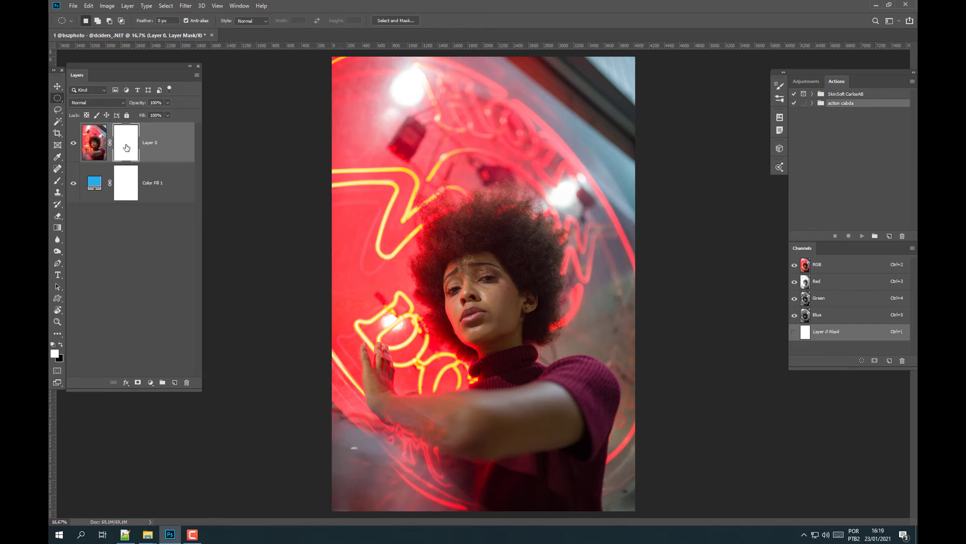
left_click_drag(129, 148, 187, 384)
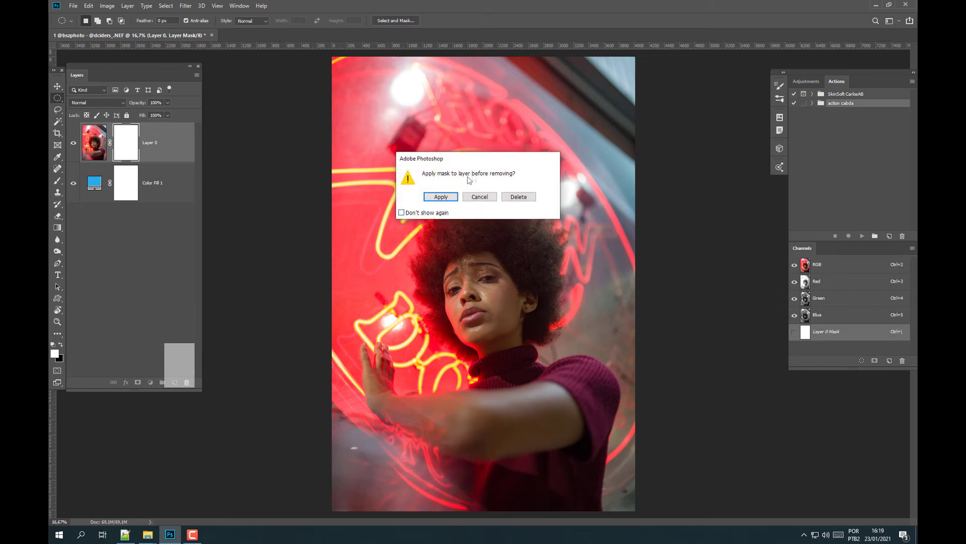
Step: Delete Layer 0's mask and apply it, leaving the plain red neon portrait
left_click(437, 197)
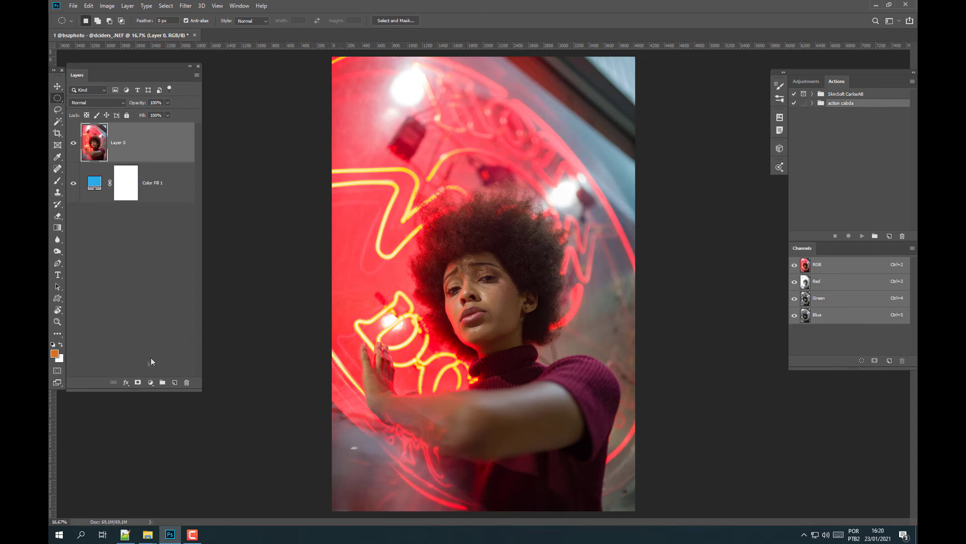
Step: Add a Hue/Saturation adjustment layer with Hue set to -163 to turn the neon blue
left_click(151, 383)
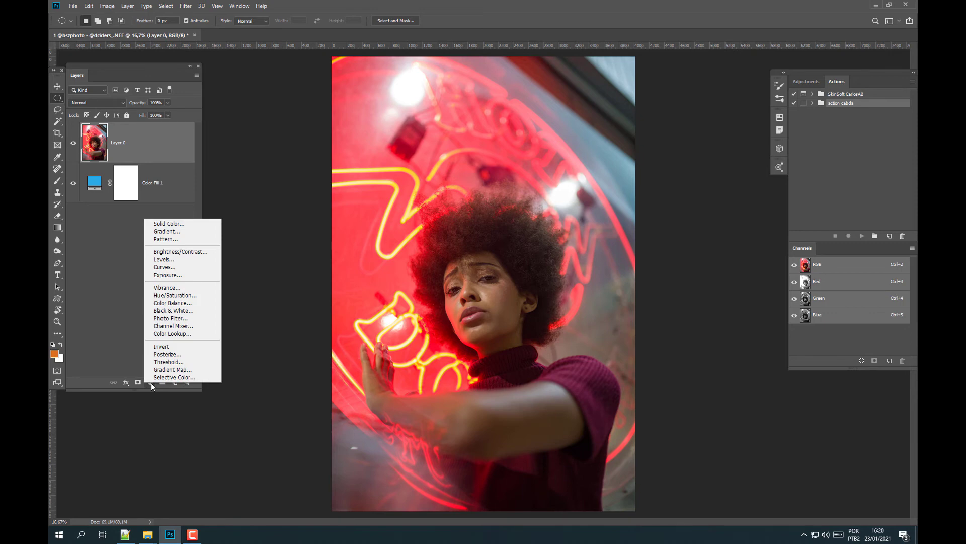
left_click(175, 295)
left_click_drag(688, 241, 647, 251)
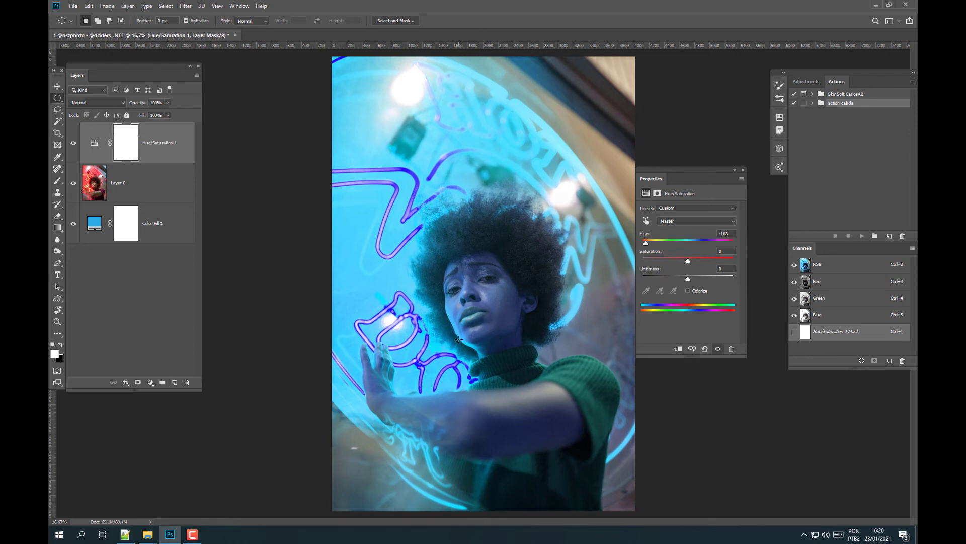
Step: Invert the Hue/Saturation mask to black so the red portrait shows again
left_click(93, 146)
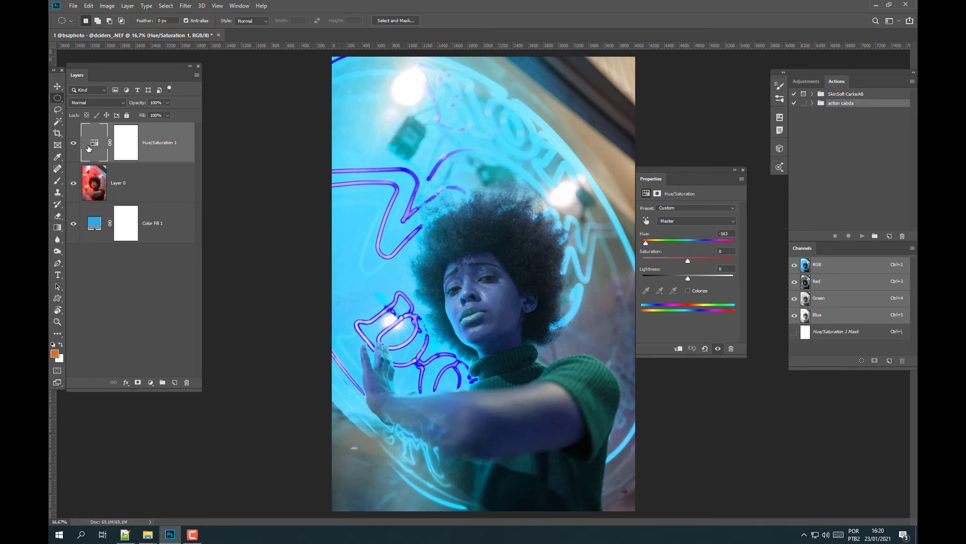
left_click(128, 144)
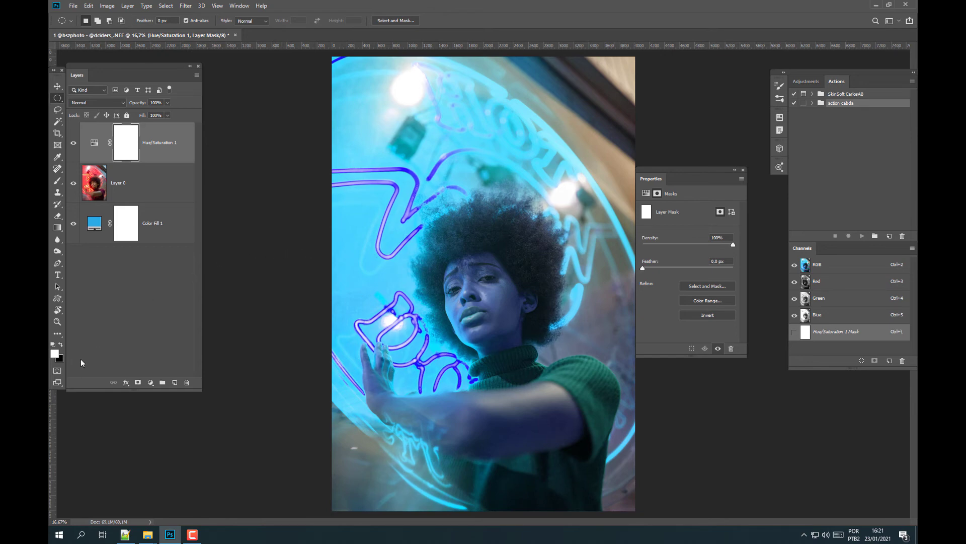
key("x")
left_click(58, 87)
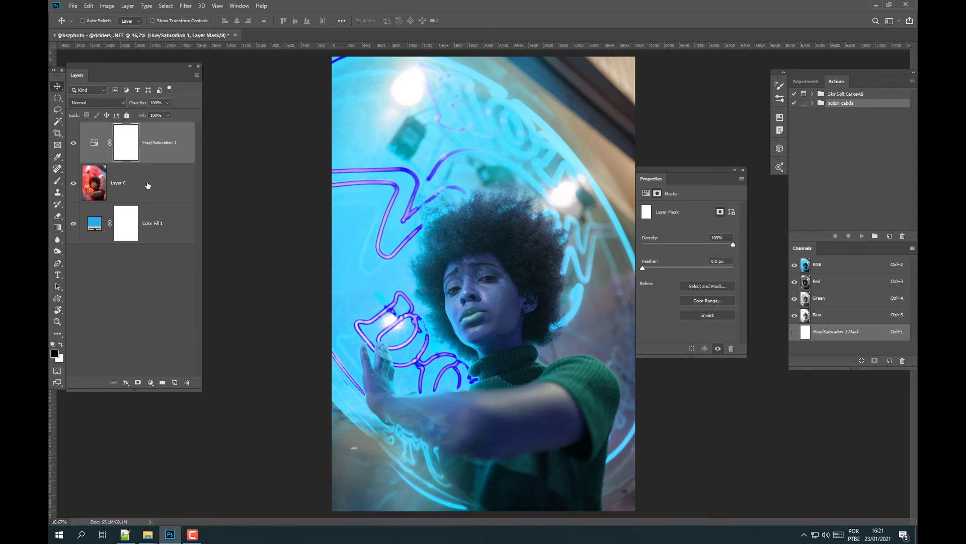
key("ctrl+i")
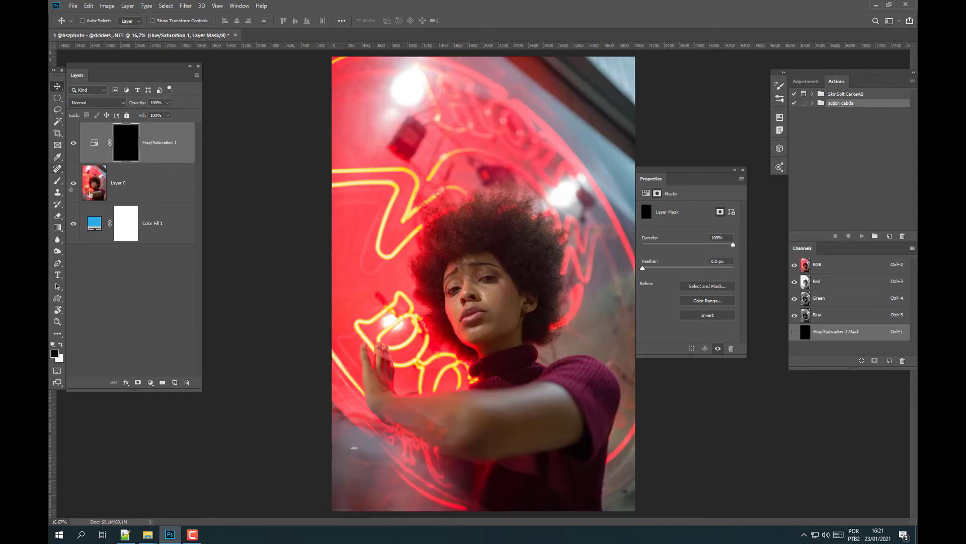
Step: Brush white on the mask above her head, below the hand and in the top-left corner
left_click(57, 182)
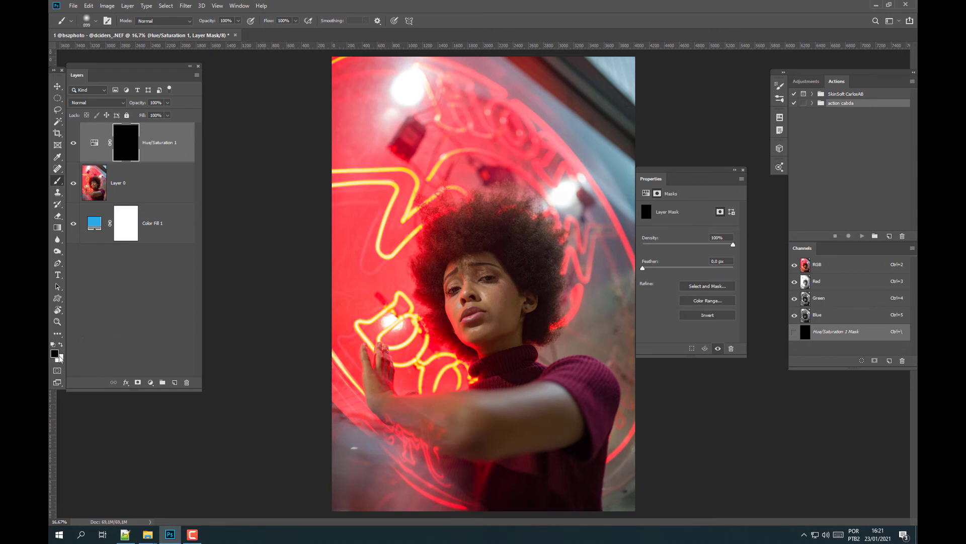
key("x")
mouse_move(443, 161)
left_mouse_down()
mouse_move(392, 201)
mouse_move(485, 162)
mouse_move(538, 175)
mouse_move(571, 204)
mouse_move(589, 282)
mouse_move(565, 177)
mouse_move(435, 125)
mouse_move(410, 86)
mouse_move(352, 212)
mouse_move(385, 319)
left_mouse_up()
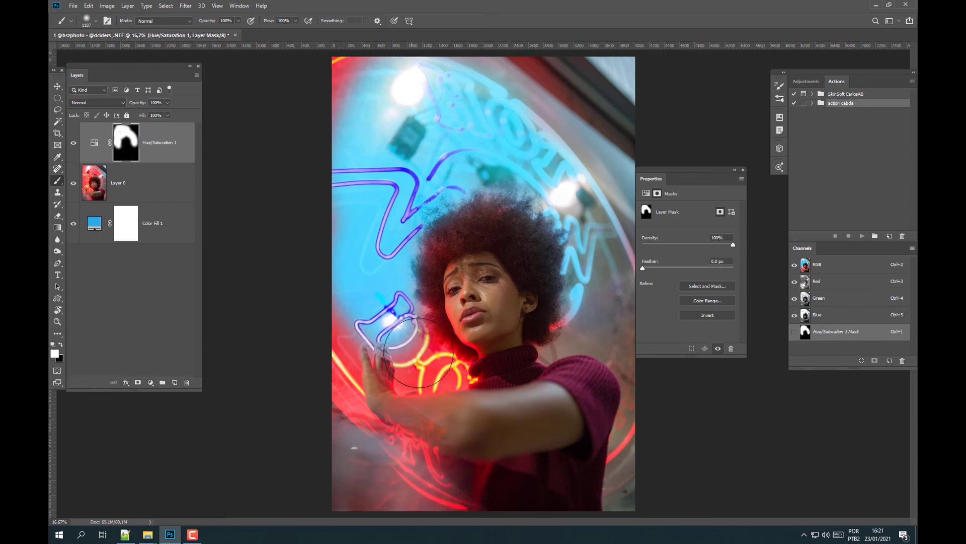
mouse_move(427, 344)
left_mouse_down()
mouse_move(451, 362)
mouse_move(415, 375)
mouse_move(398, 353)
mouse_move(345, 327)
mouse_move(361, 424)
mouse_move(443, 491)
mouse_move(392, 450)
left_mouse_up()
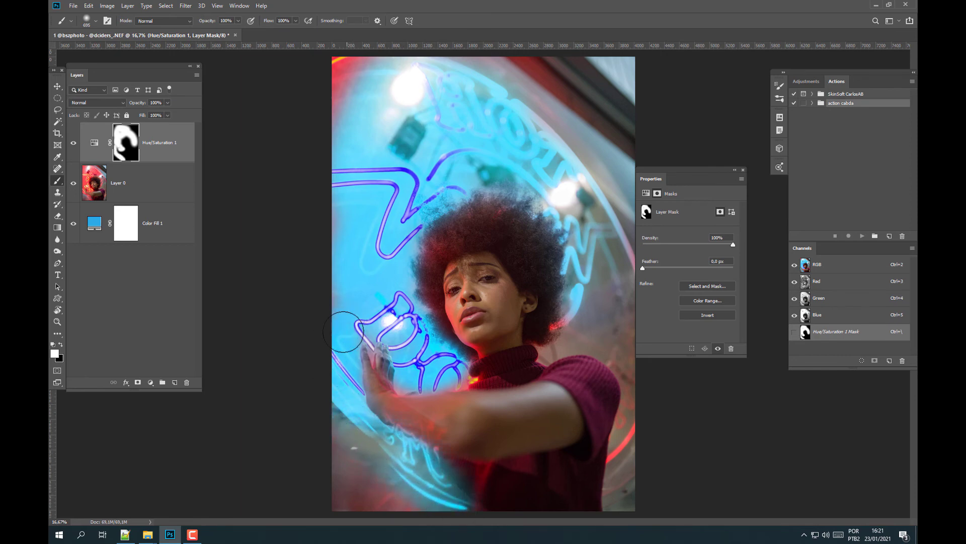
left_click_drag(350, 77, 353, 136)
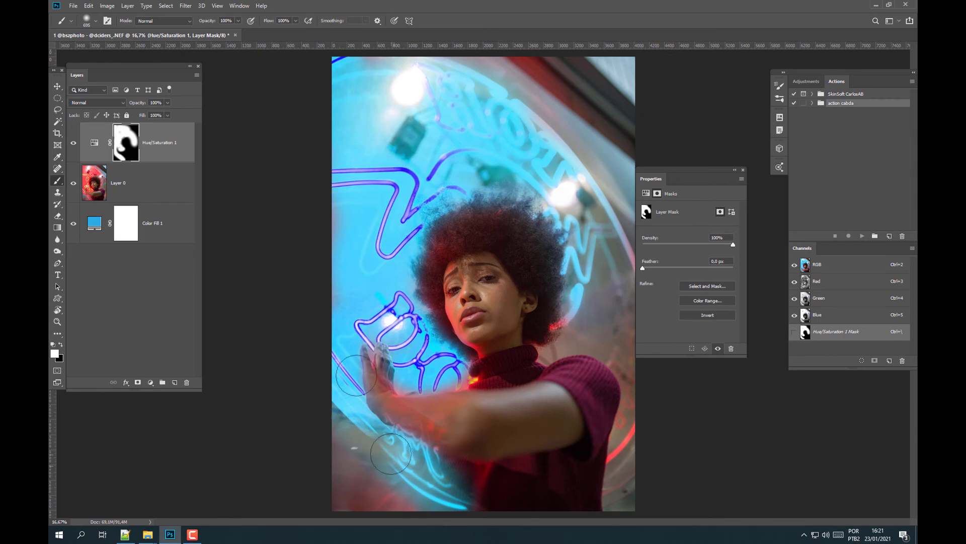
Step: Adjust the Hue/Saturation layer's opacity
left_click(167, 103)
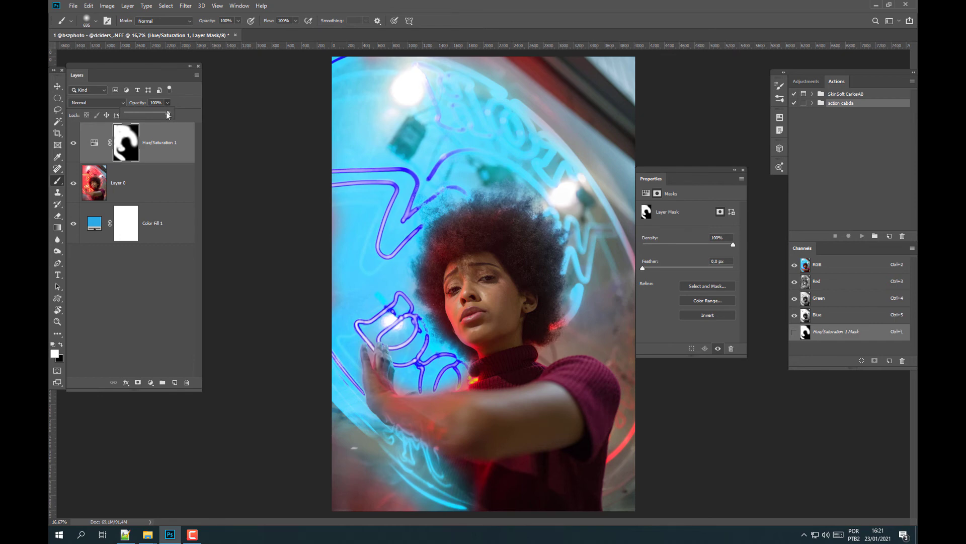
left_click_drag(150, 116, 180, 117)
scroll(517, 288, "up", 1)
scroll(516, 287, "down", 2)
scroll(519, 287, "up", 1)
scroll(521, 286, "up", 2)
scroll(520, 285, "down", 2)
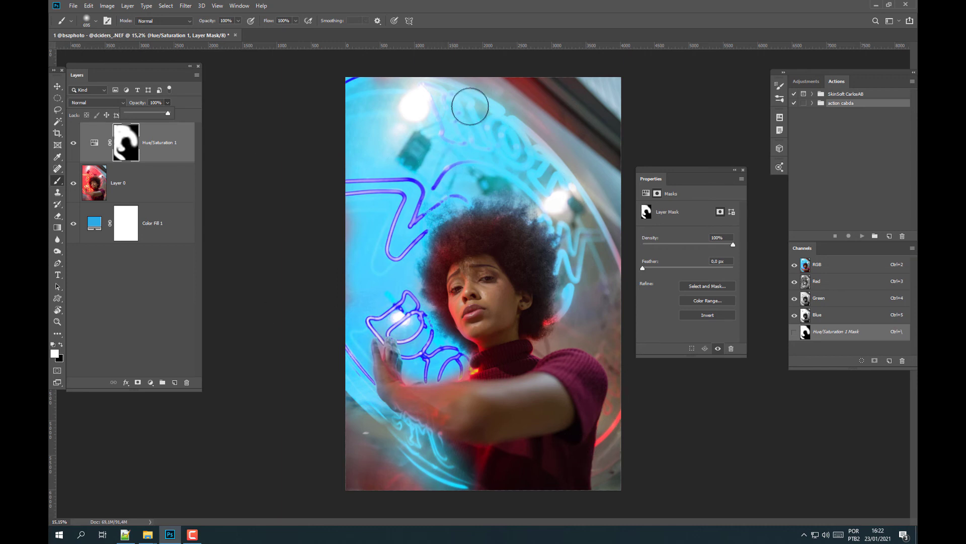
Step: Paint black on the mask to restore red on the left and upper-left neon
left_click(134, 142)
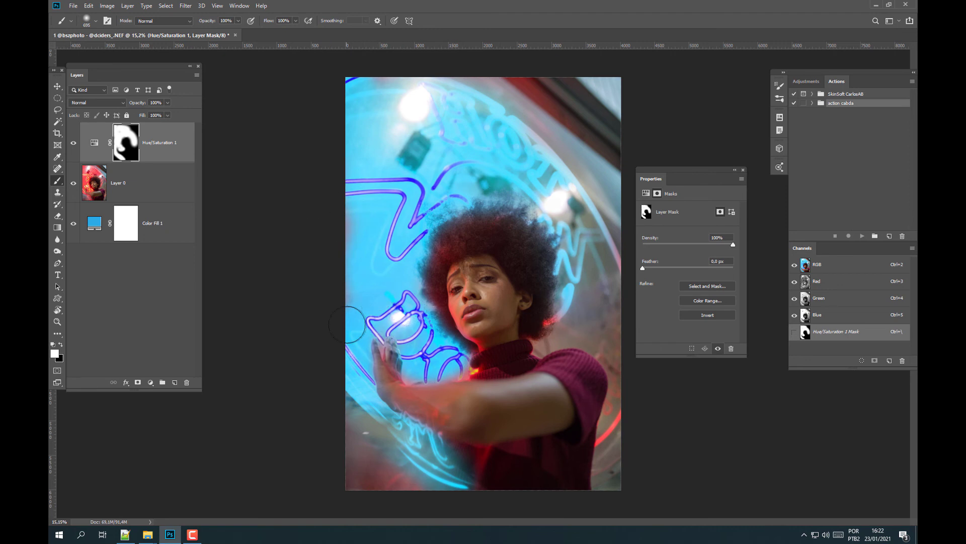
key("x")
mouse_move(390, 317)
left_mouse_down()
mouse_move(456, 362)
mouse_move(398, 359)
mouse_move(395, 445)
mouse_move(384, 323)
left_mouse_up()
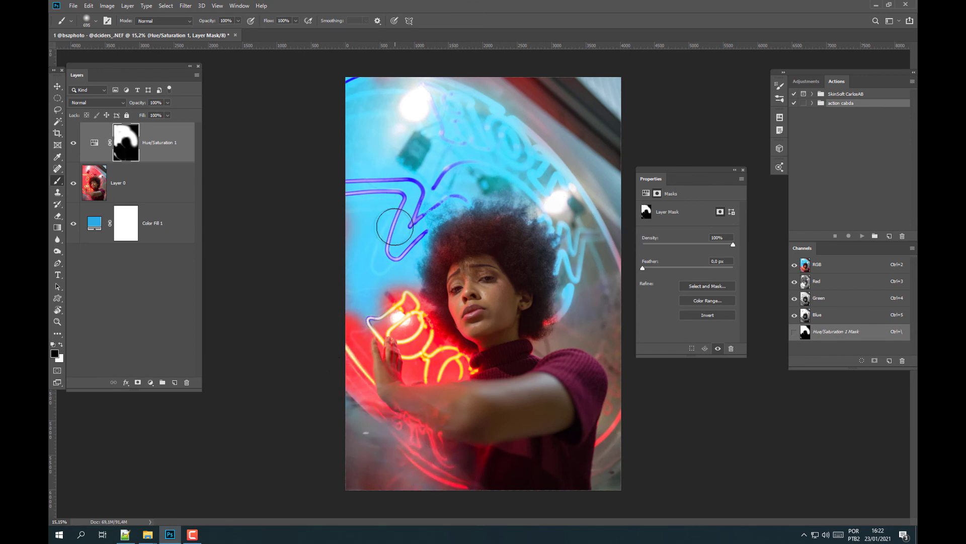
mouse_move(382, 227)
left_mouse_down()
mouse_move(364, 248)
mouse_move(371, 262)
left_mouse_up()
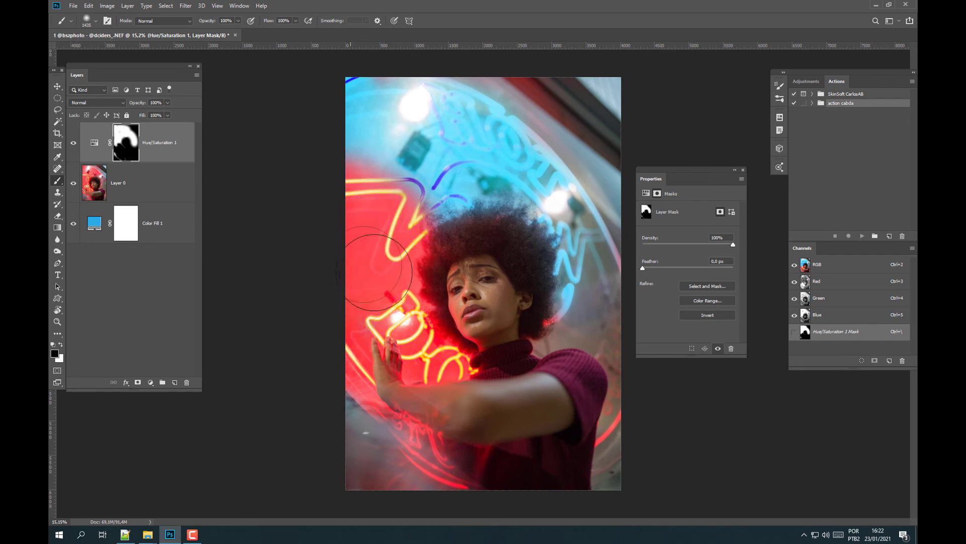
left_click_drag(357, 263, 313, 146)
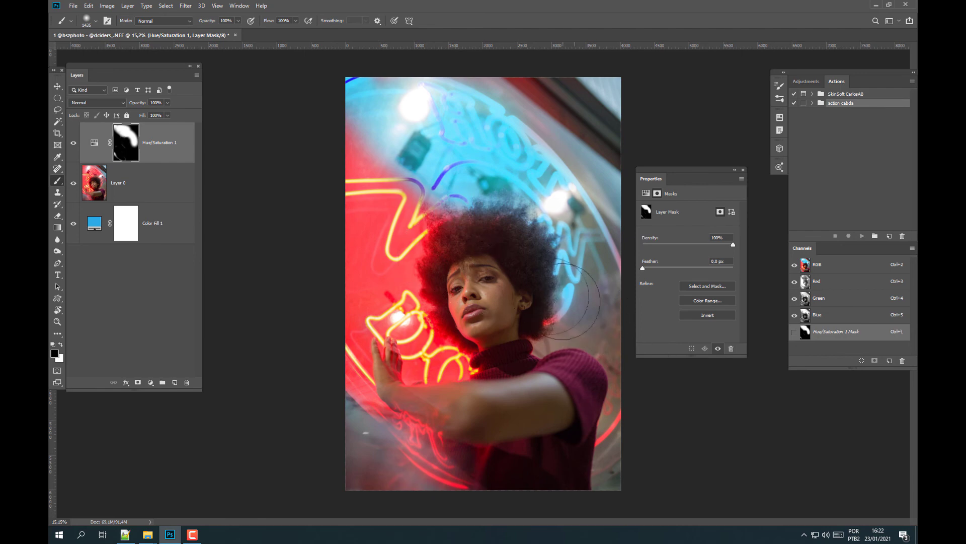
Step: With a much larger brush at 9% flow, paint red back around the upper-left sign
left_click_drag(367, 168, 392, 169)
left_click(296, 20)
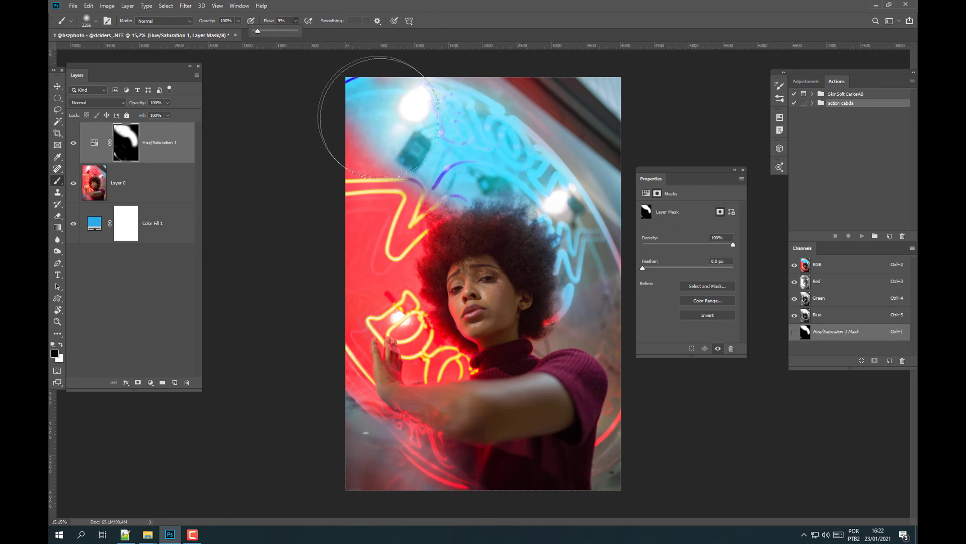
left_click(373, 146)
mouse_move(371, 143)
left_mouse_down()
mouse_move(383, 175)
mouse_move(370, 159)
mouse_move(479, 243)
left_mouse_up()
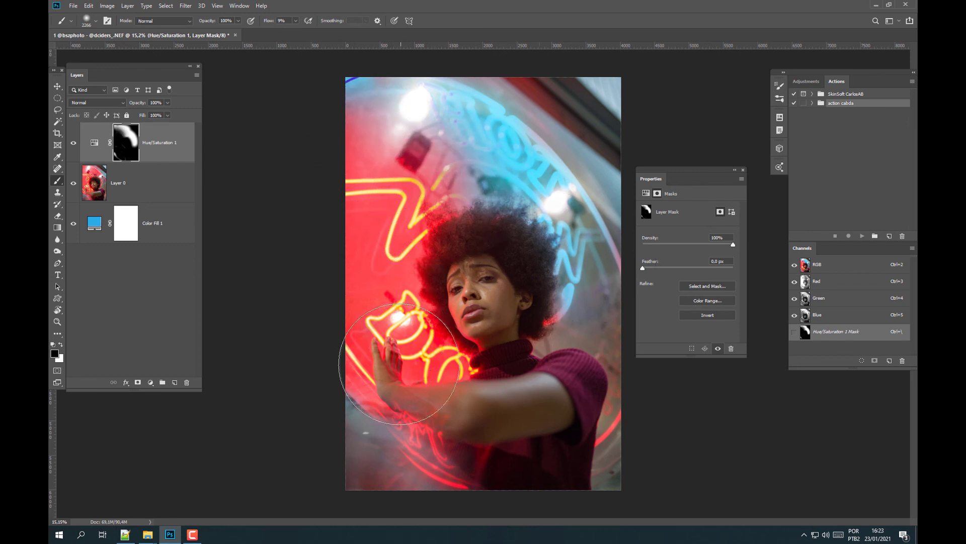
left_click(55, 353)
Step: Paint white on the mask around the lower-left hand, then reselect the Hue/Saturation mask
left_click(678, 369)
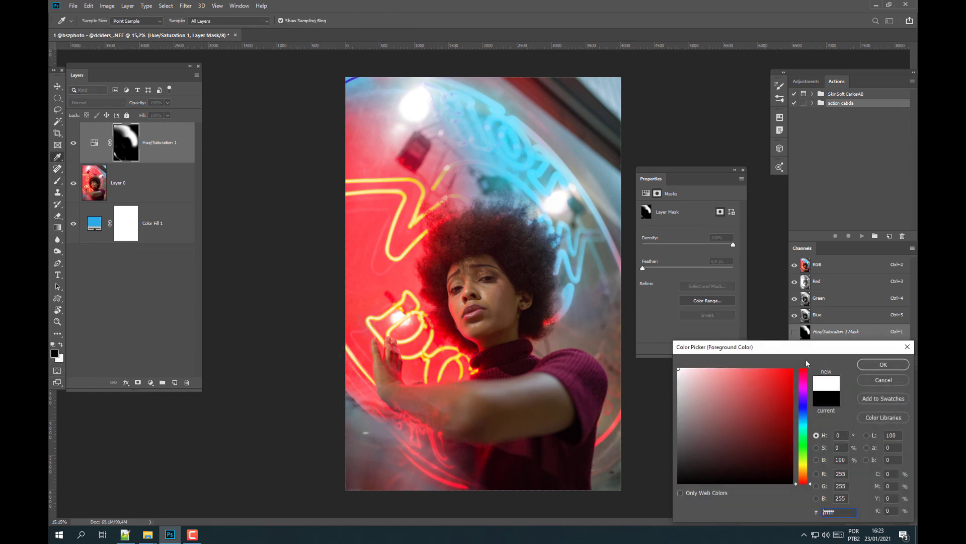
left_click(883, 364)
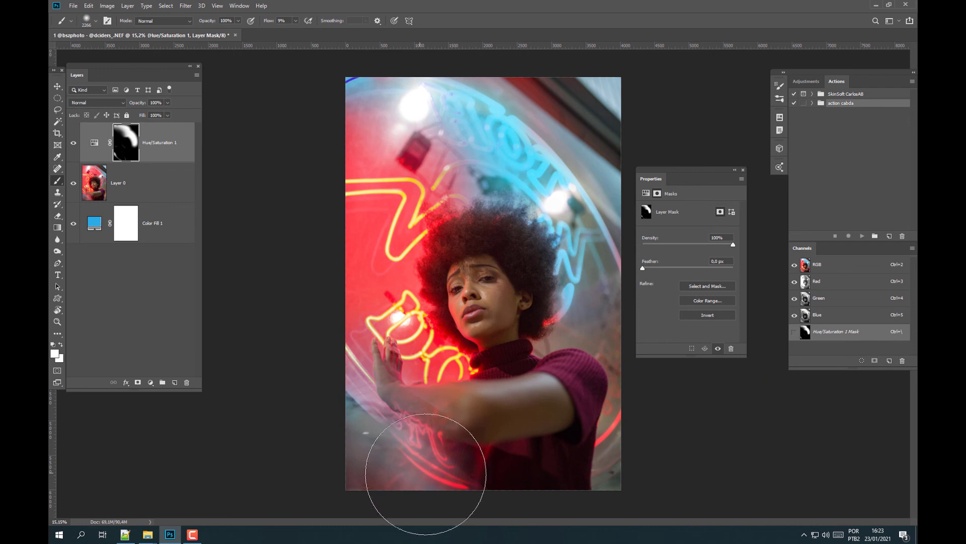
mouse_move(344, 334)
left_mouse_down()
mouse_move(348, 360)
mouse_move(388, 421)
mouse_move(335, 389)
left_mouse_up()
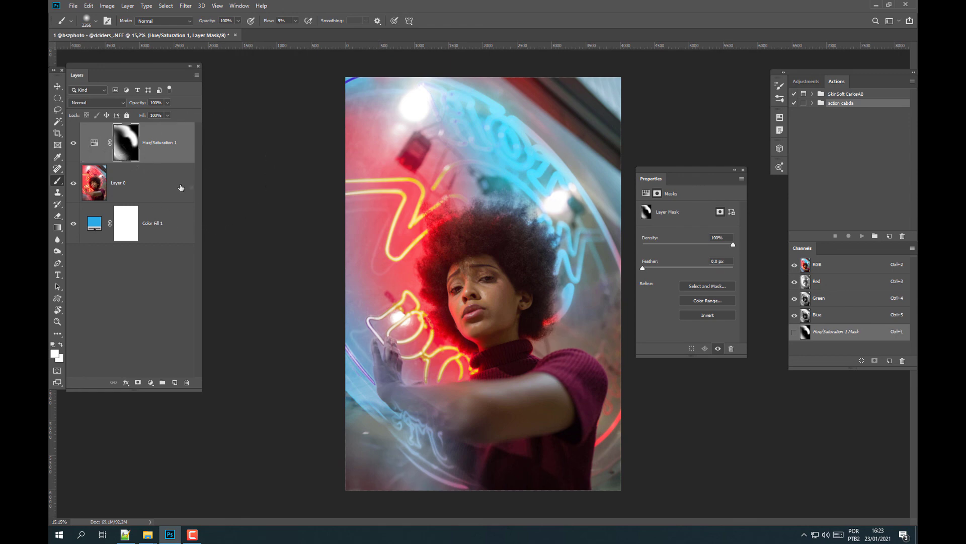
left_click(123, 184)
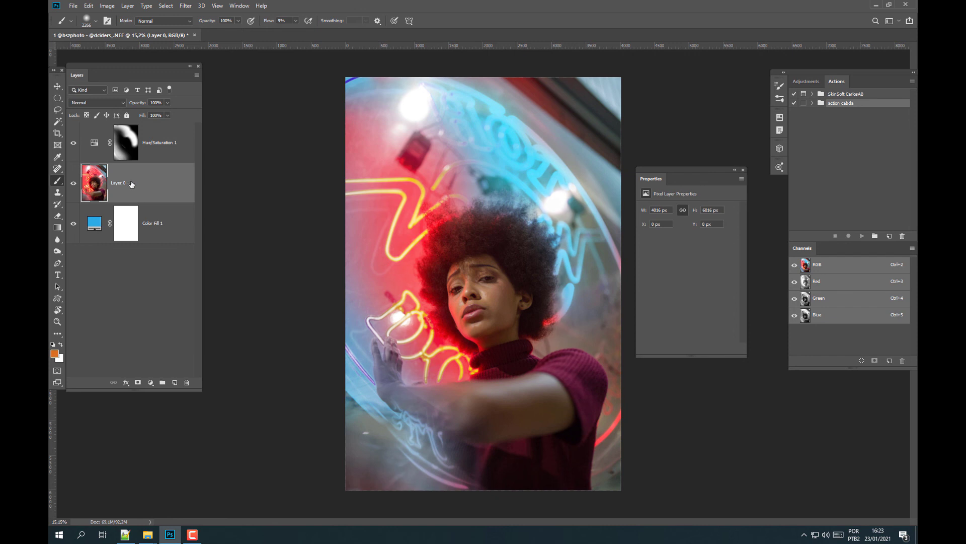
left_click(155, 149)
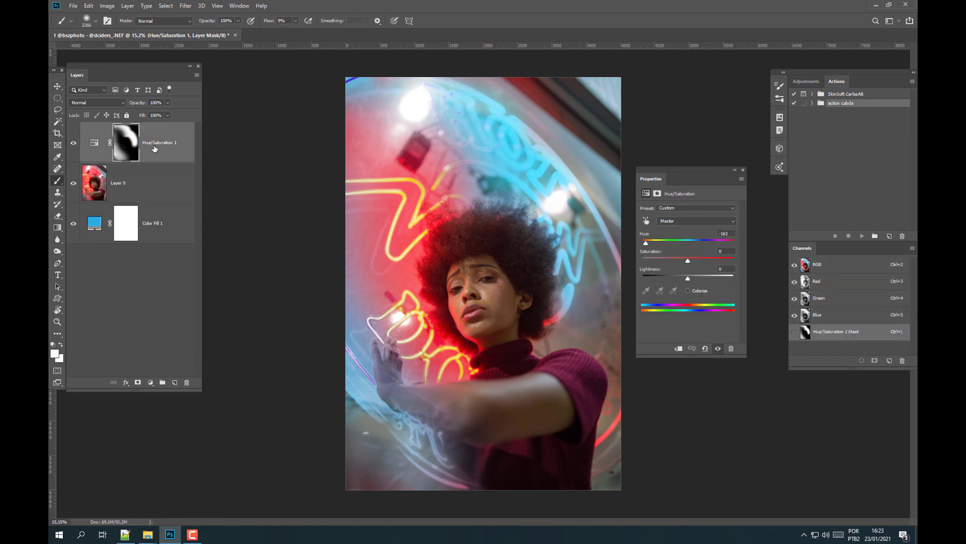
left_click(126, 147)
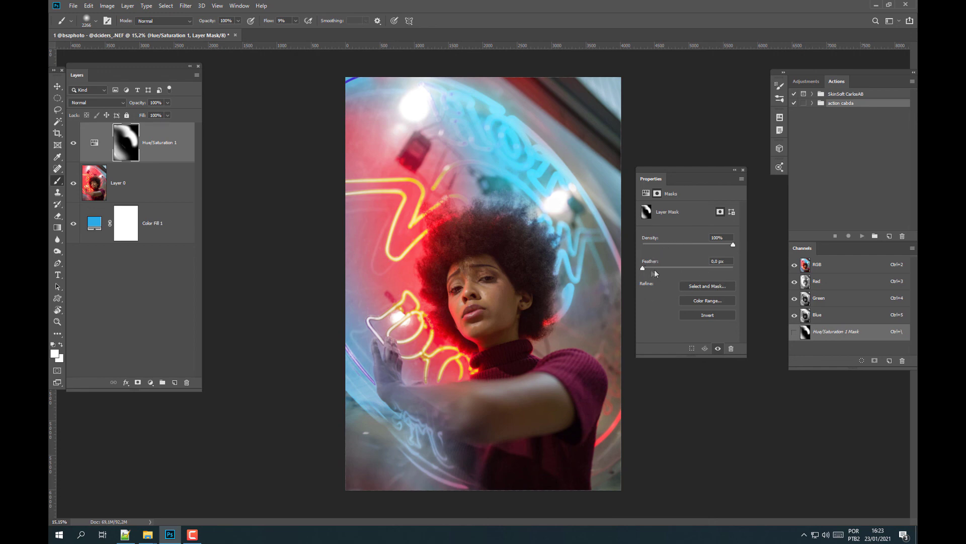
Step: Feather the Hue/Saturation mask to 8.1 px, preview the mask alone, then disable it to compare
mouse_move(708, 268)
left_mouse_down()
mouse_move(662, 273)
mouse_move(674, 267)
left_mouse_up()
left_click(124, 148, "alt")
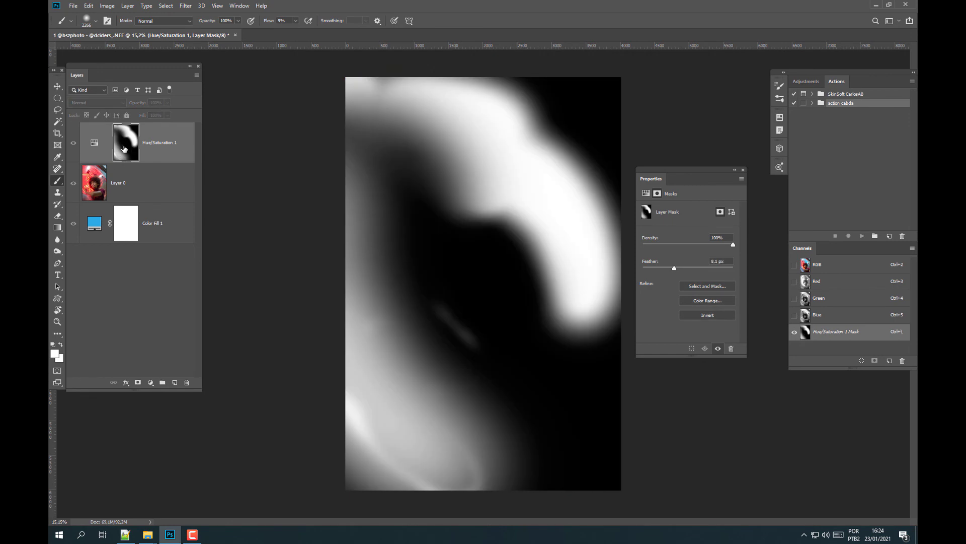
left_click(124, 149, "alt")
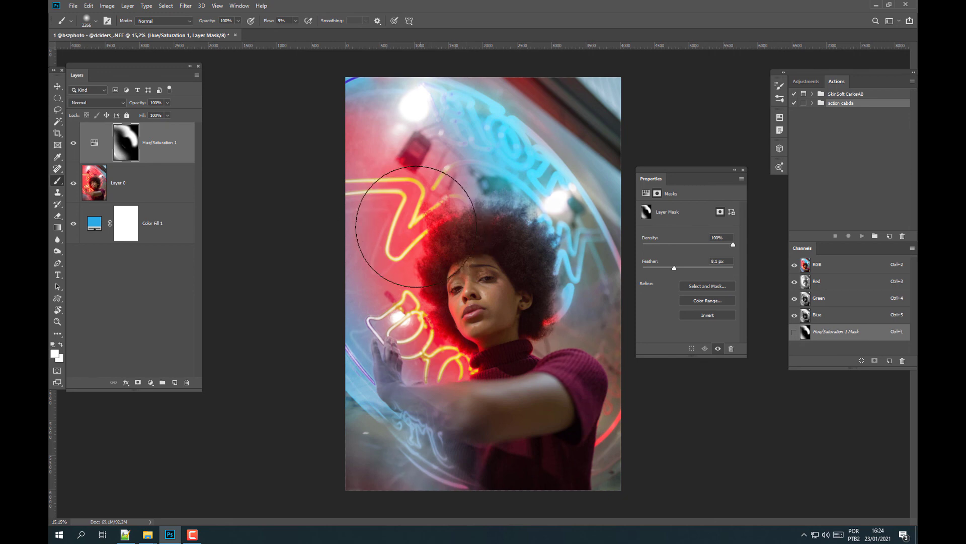
left_click(126, 148, "shift")
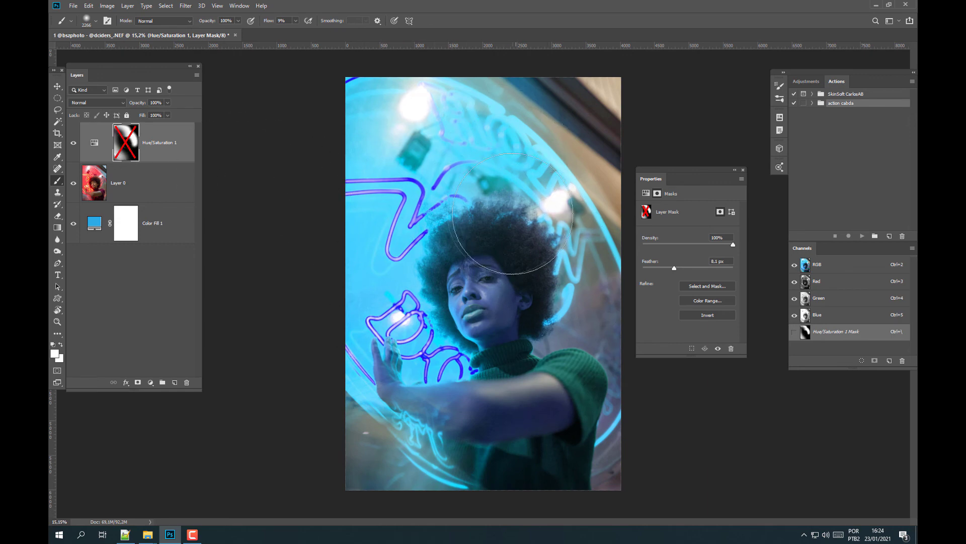
left_click(94, 144)
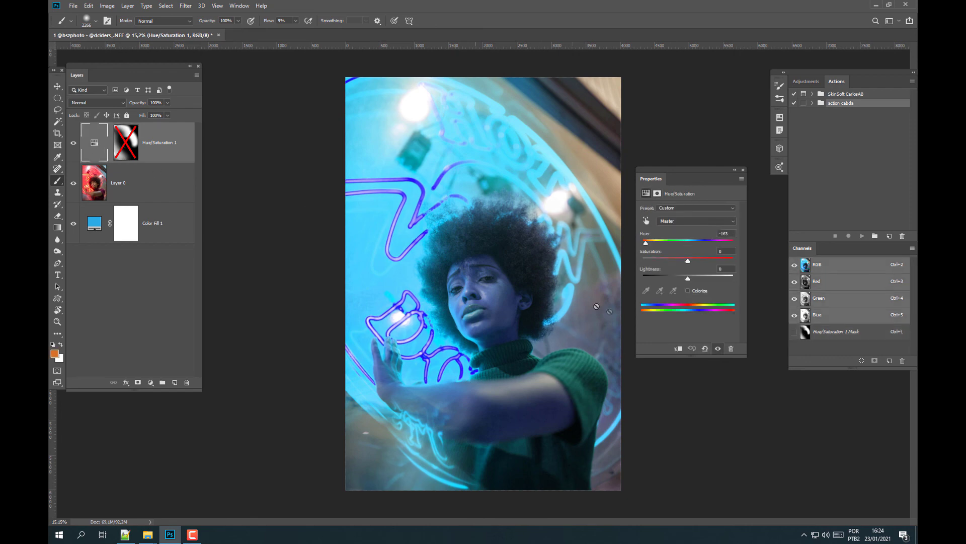
left_click(128, 148, "shift")
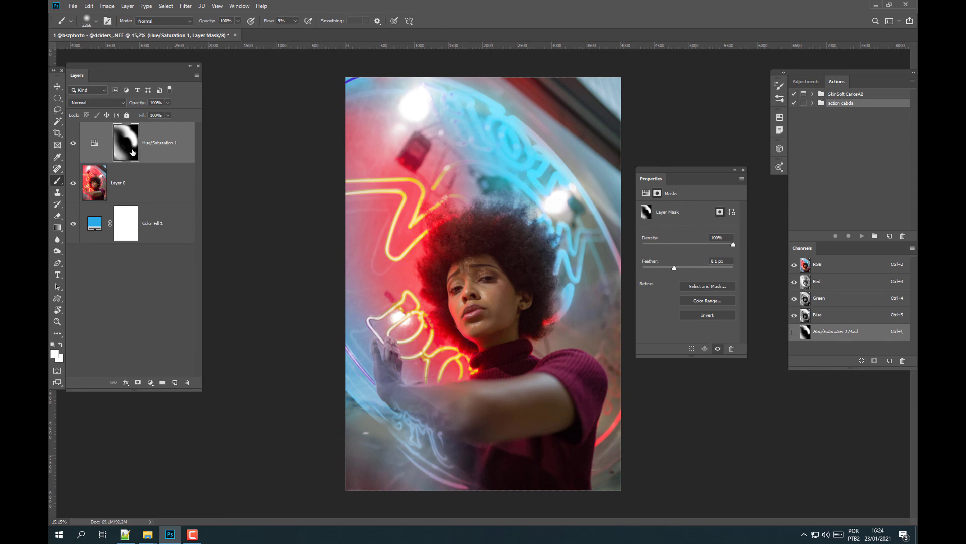
left_click(131, 153, "shift")
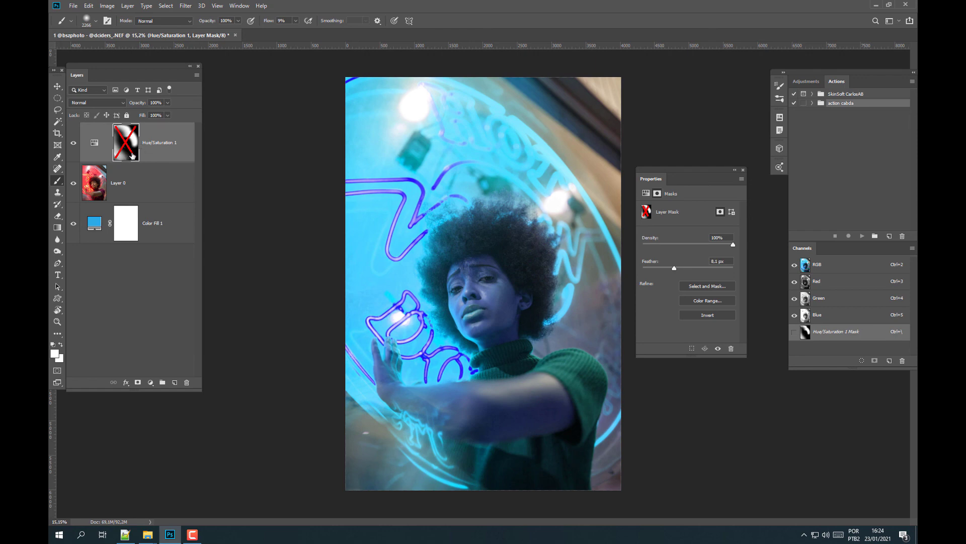
left_click(132, 155, "shift")
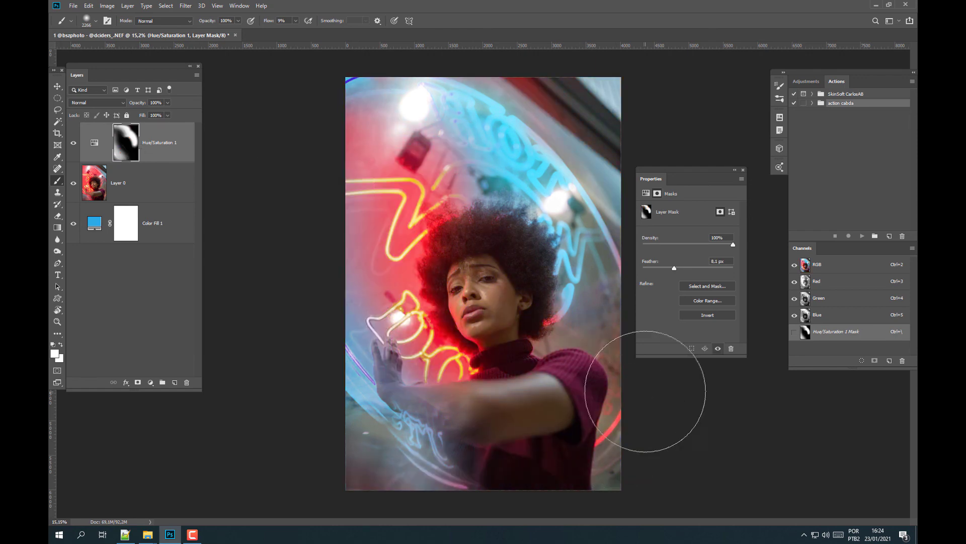